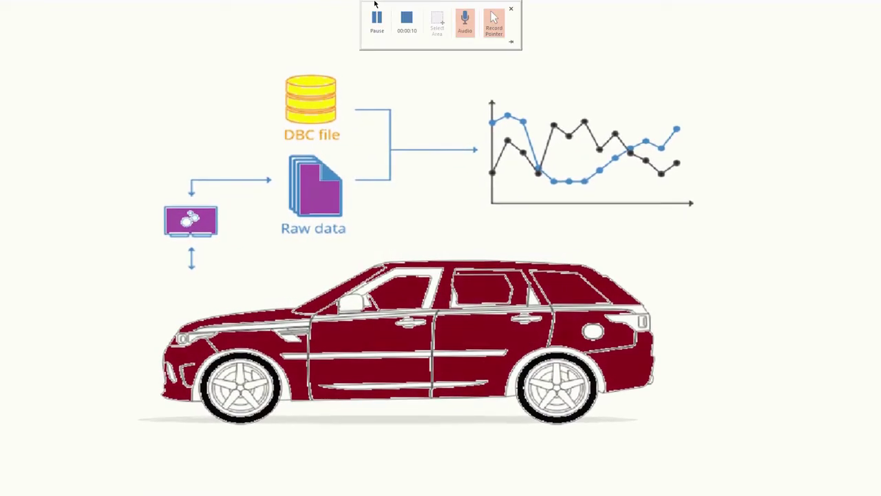
pyautogui.click(377, 19)
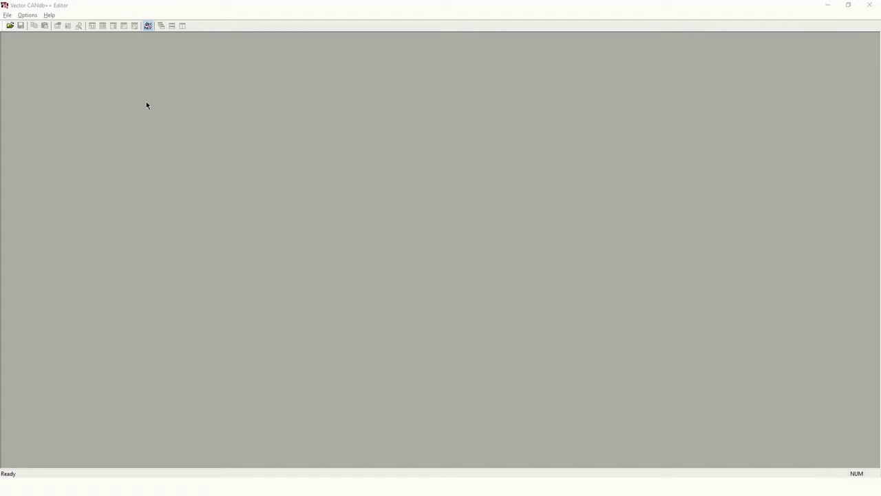
# Create a new database from CANTemplate.dbc and save it as Demo_CAN_Database in the CAN Protocol folder.
pyautogui.click(5, 15)
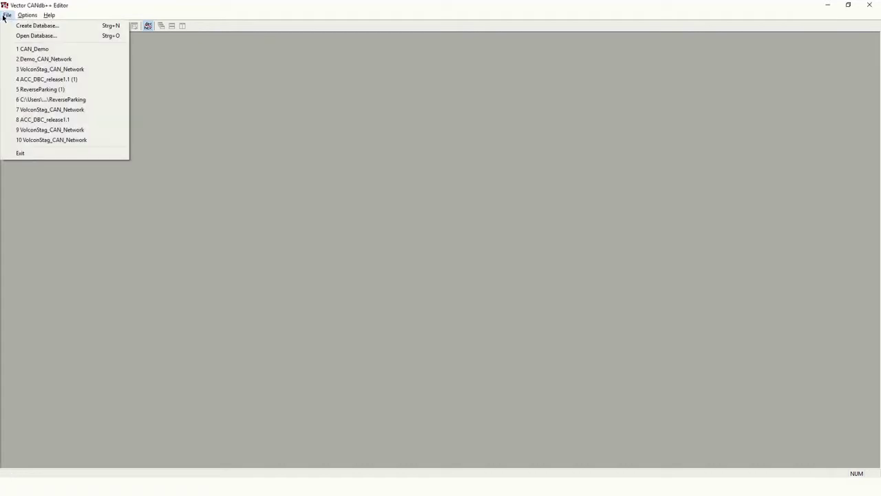
pyautogui.click(67, 28)
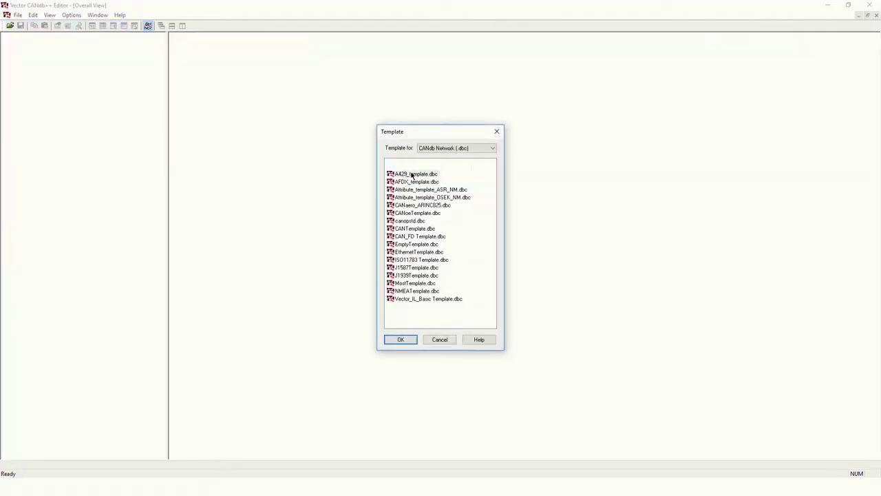
pyautogui.doubleClick(413, 232)
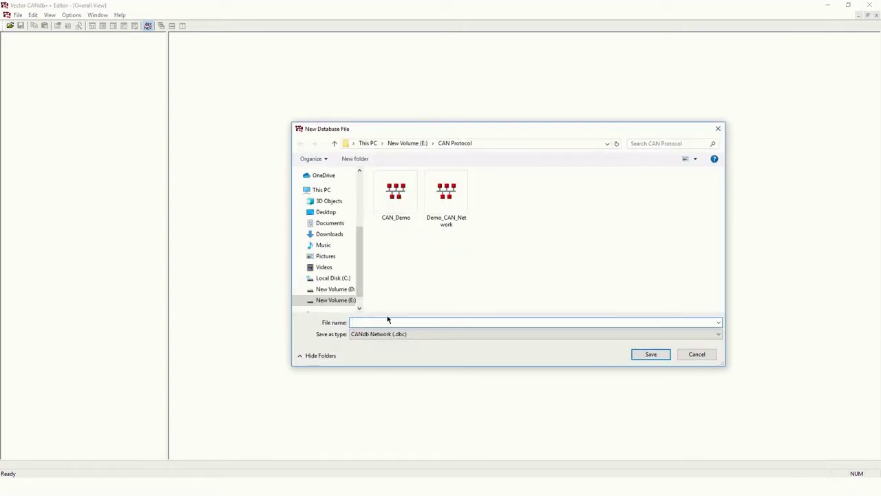
pyautogui.write('Demo')
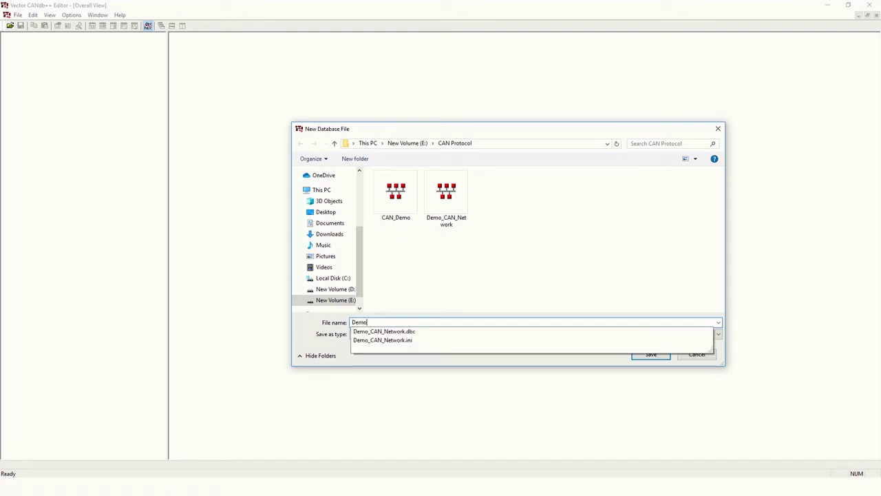
pyautogui.write('_CAN')
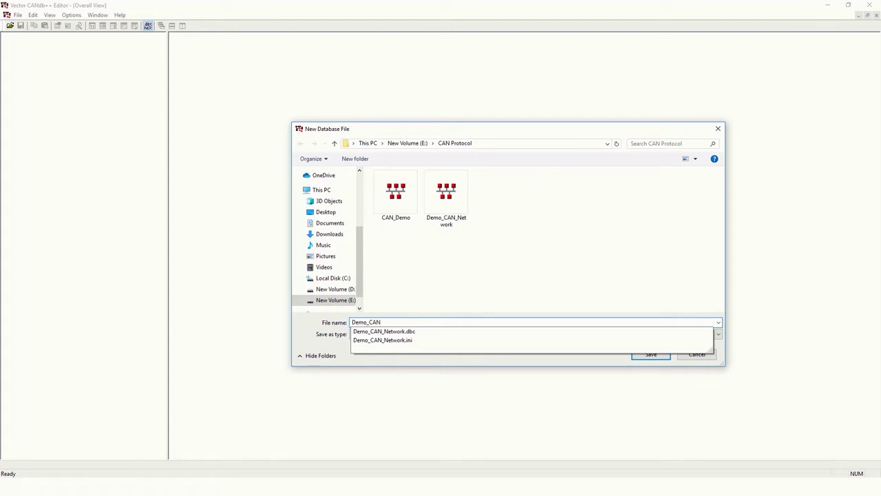
pyautogui.write('_')
pyautogui.click(387, 320)
pyautogui.write('Database')
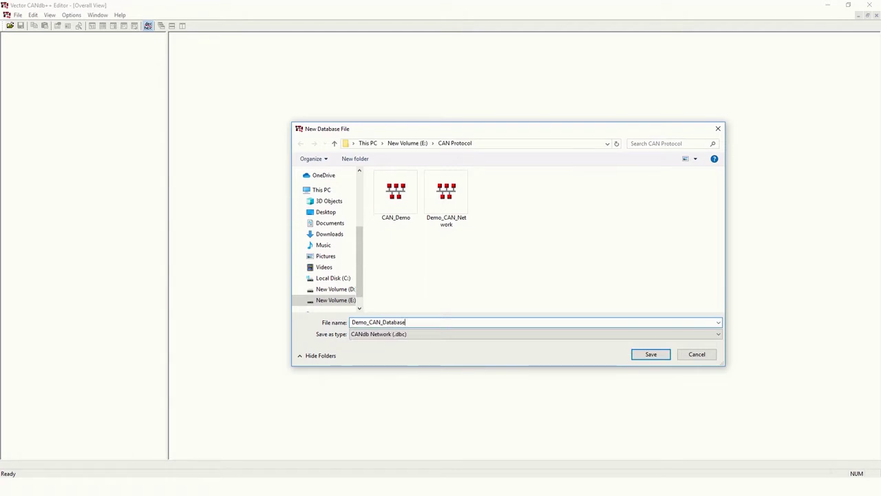
pyautogui.click(651, 353)
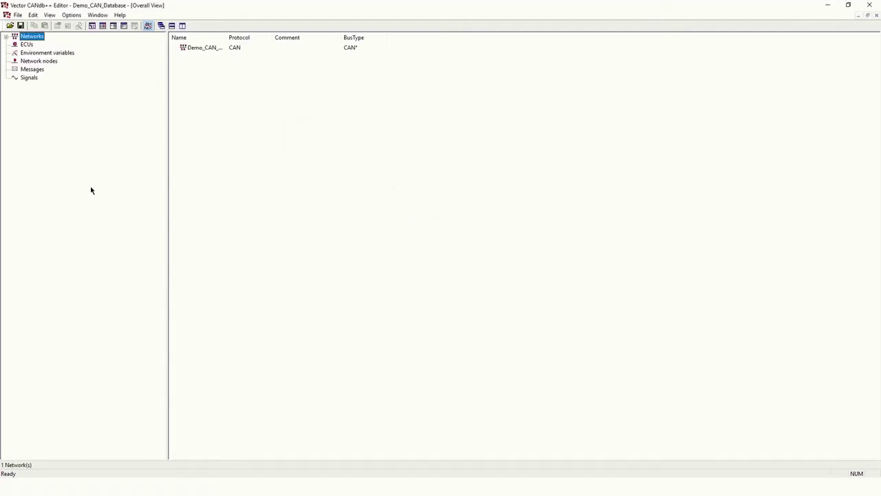
# Expand the Networks tree to show the entries under Demo_CAN_Database and look at the network's definition.
pyautogui.rightClick(27, 39)
pyautogui.click(6, 37)
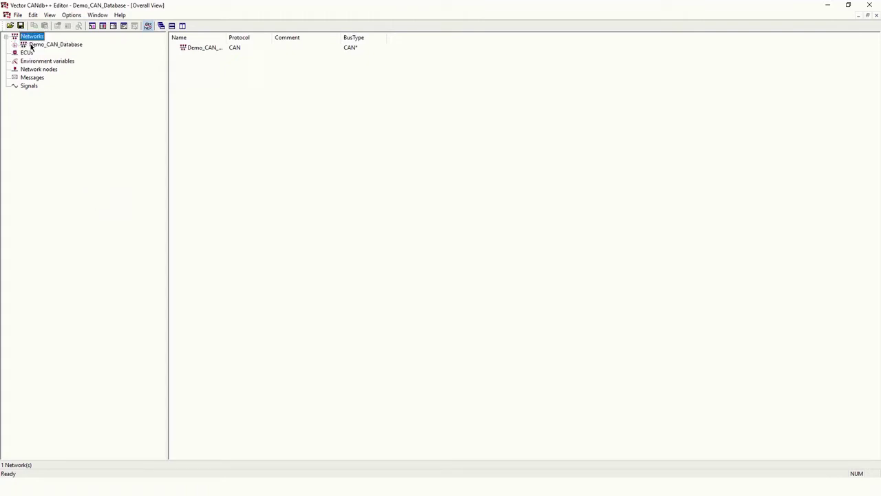
pyautogui.click(25, 45)
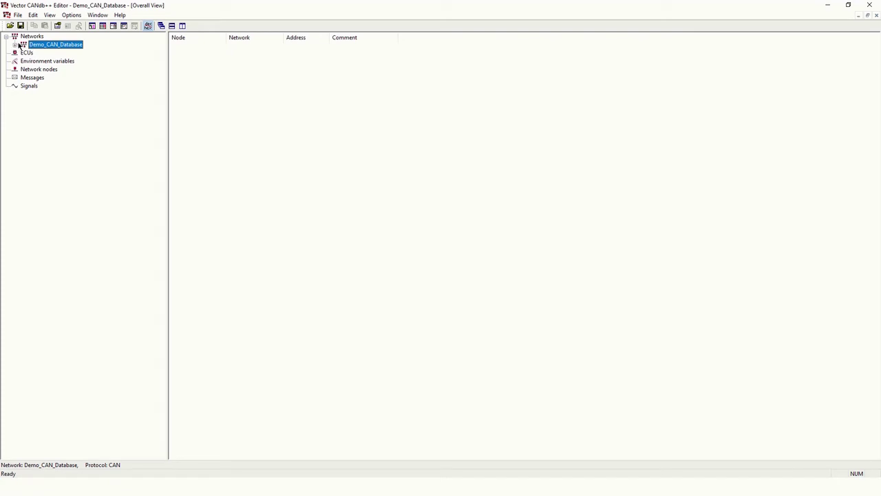
pyautogui.click(14, 45)
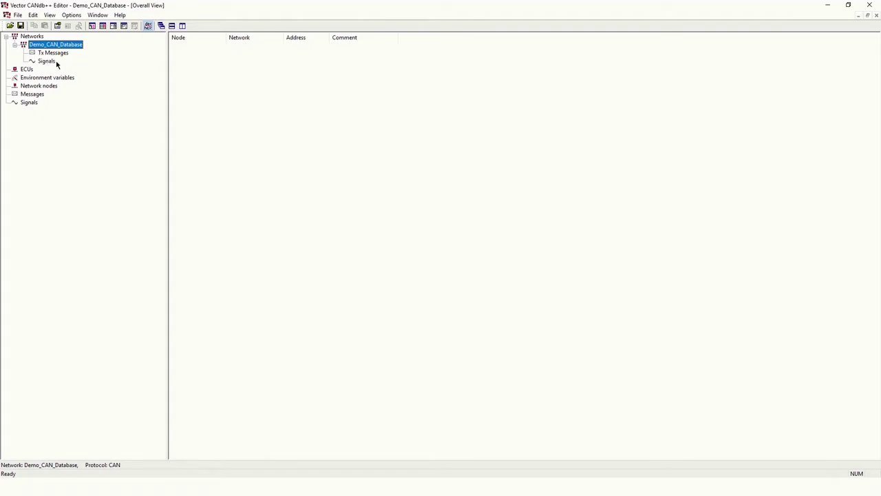
pyautogui.doubleClick(51, 45)
pyautogui.click(798, 95)
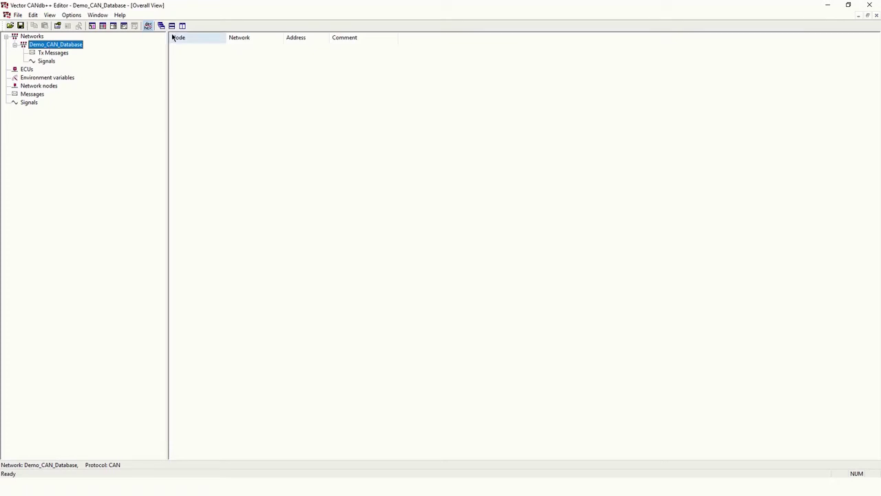
# Edit the Demo_CAN_Database network and choose CAN as its protocol.
pyautogui.rightClick(60, 46)
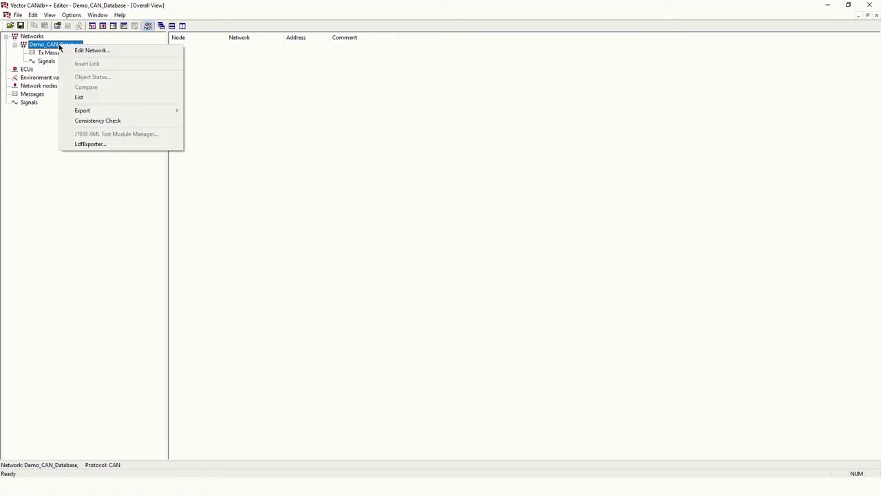
pyautogui.click(87, 52)
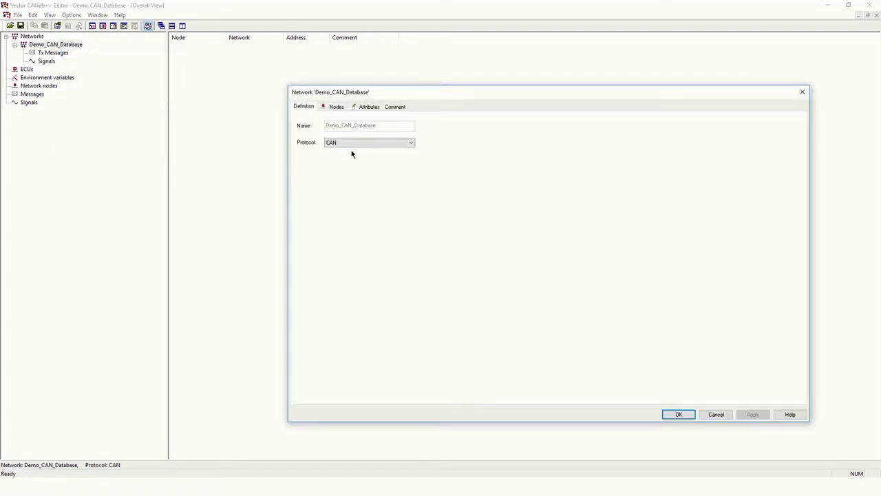
pyautogui.click(407, 143)
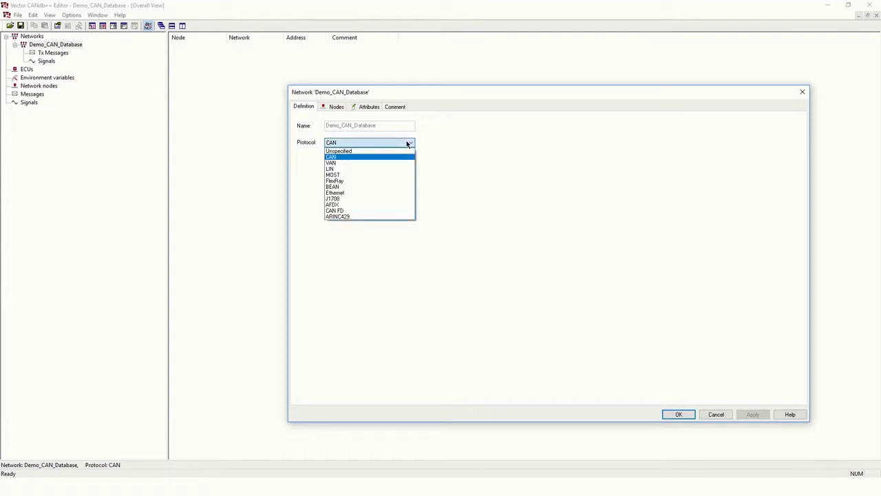
pyautogui.click(349, 158)
pyautogui.click(679, 414)
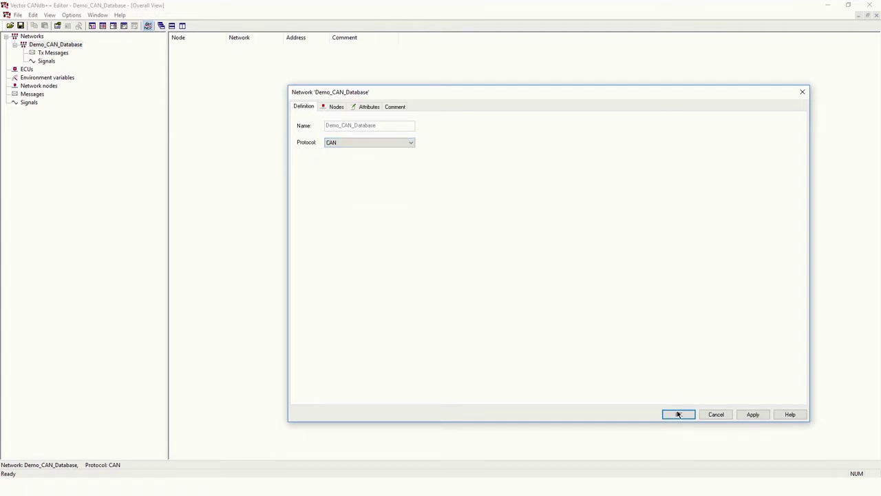
# Create a new network node named Front_Door_ECU.
pyautogui.click(26, 69)
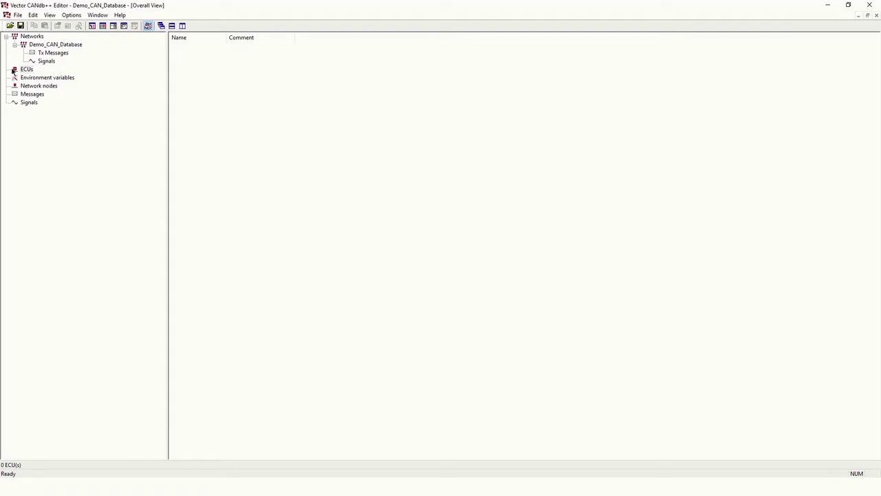
pyautogui.click(40, 87)
pyautogui.rightClick(41, 87)
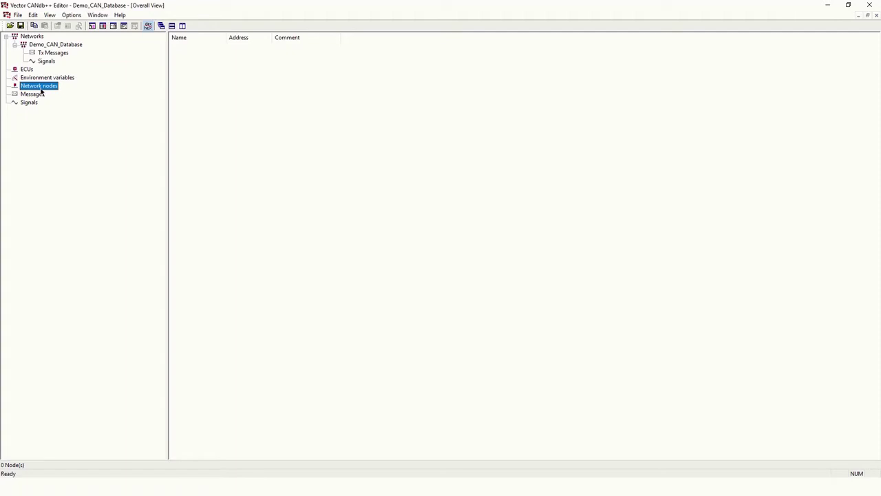
pyautogui.rightClick(41, 90)
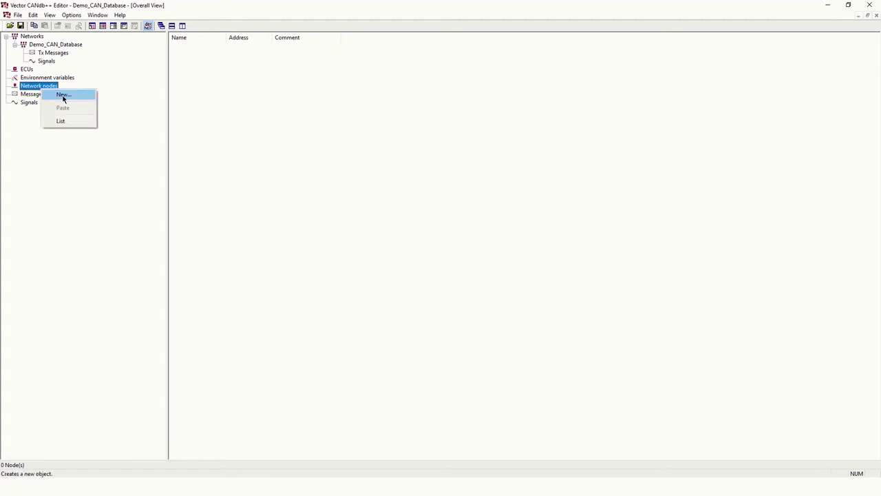
pyautogui.click(63, 95)
pyautogui.moveTo(373, 142); pyautogui.dragTo(319, 144)
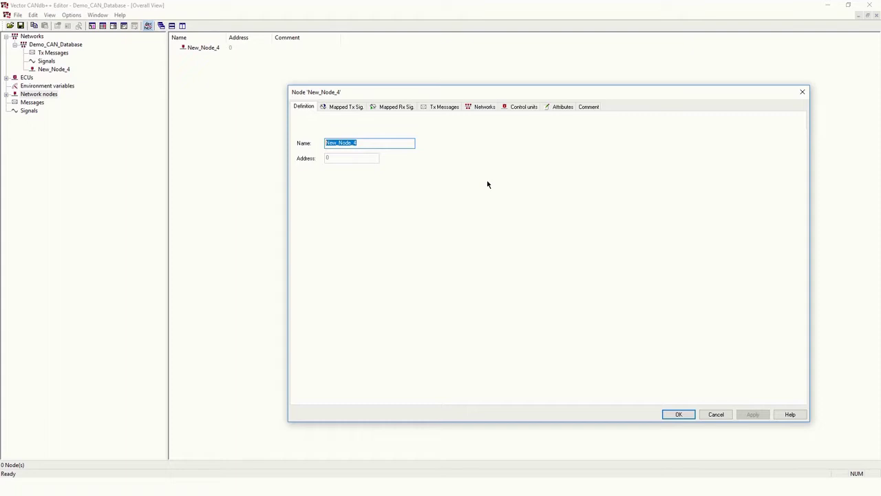
pyautogui.write('Front')
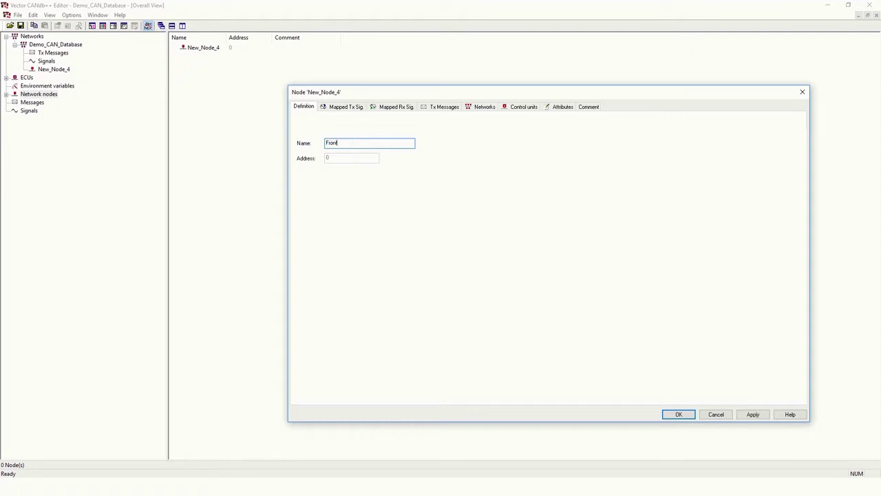
pyautogui.write('_Door_ECU')
pyautogui.click(753, 416)
pyautogui.click(683, 417)
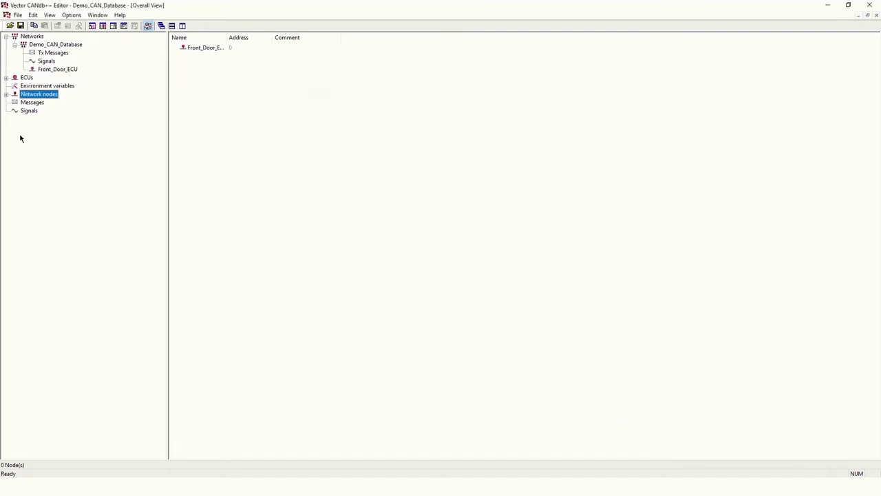
# Expand Front_Door_ECU under both the network nodes and the ECUs, and view the message list.
pyautogui.click(6, 94)
pyautogui.click(40, 103)
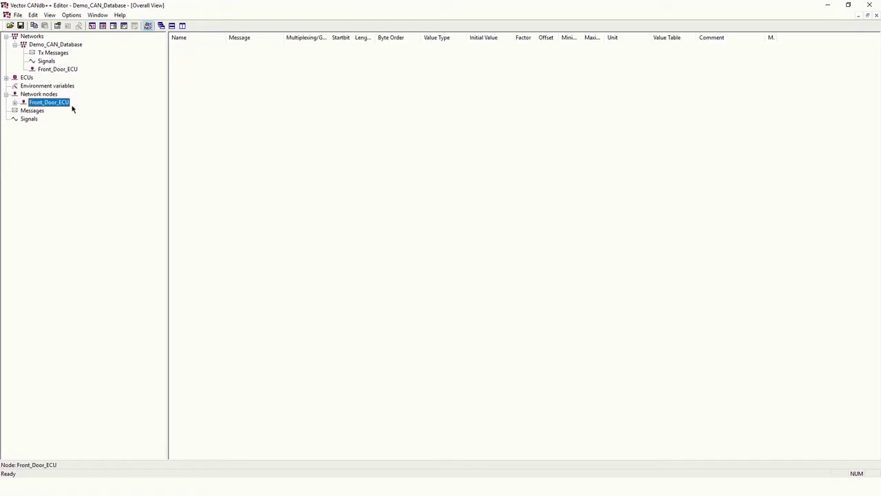
pyautogui.click(15, 103)
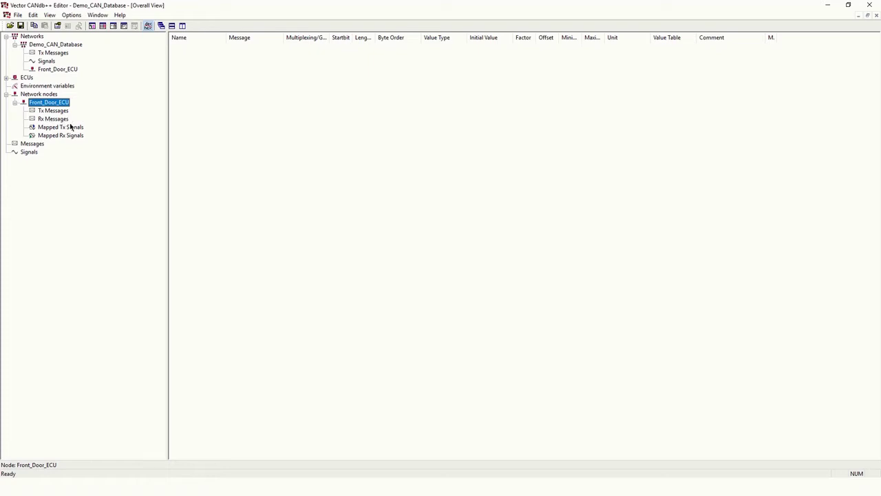
pyautogui.click(7, 78)
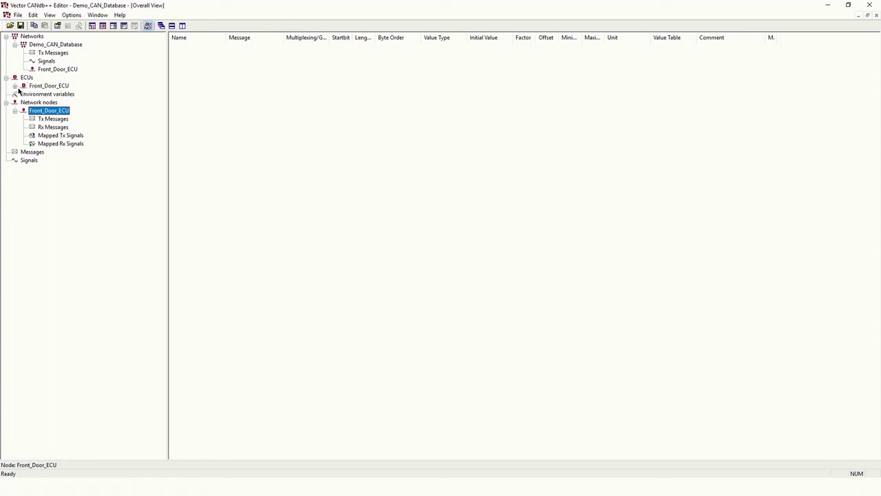
pyautogui.click(14, 86)
pyautogui.click(32, 168)
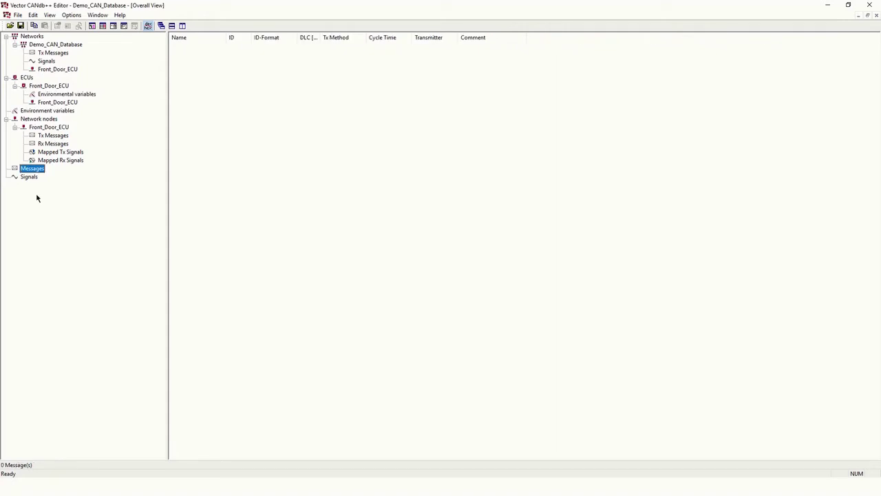
# Create a new signal and name it Front_Door_Status_Right.
pyautogui.click(30, 180)
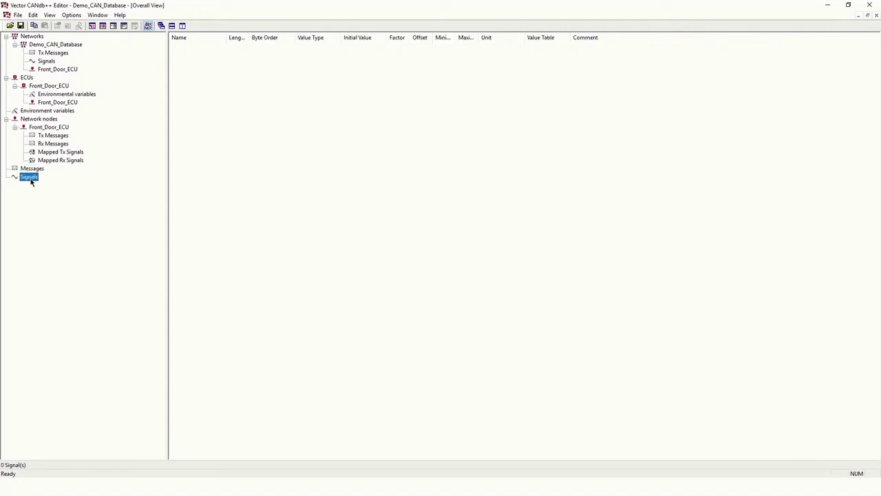
pyautogui.rightClick(30, 180)
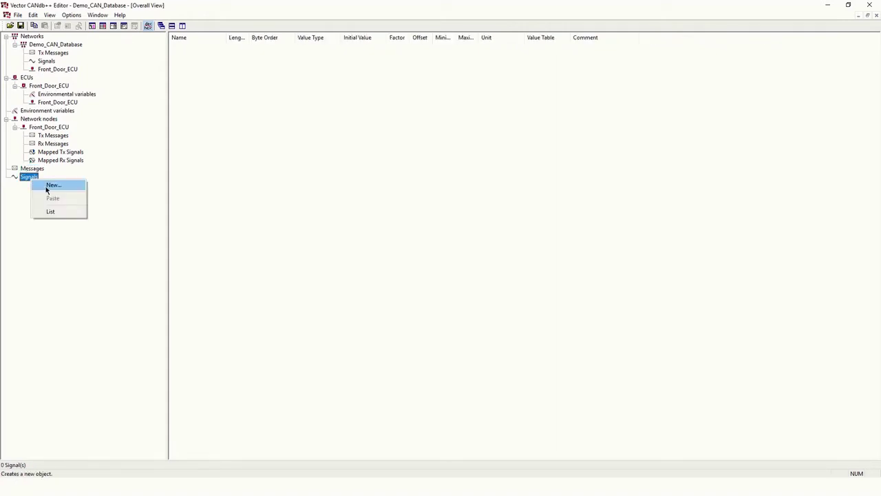
pyautogui.click(47, 187)
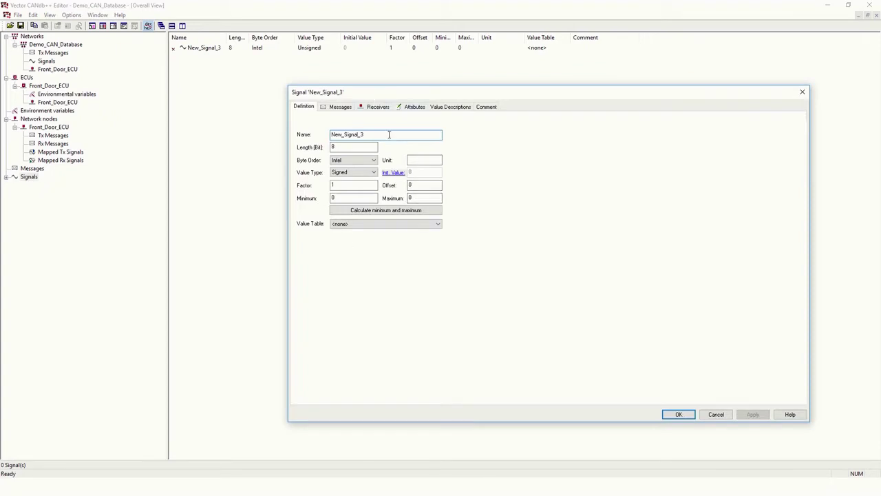
pyautogui.doubleClick(366, 135)
pyautogui.press('BackSpace')
pyautogui.write('Front_Door_Status_Right')
pyautogui.doubleClick(381, 136)
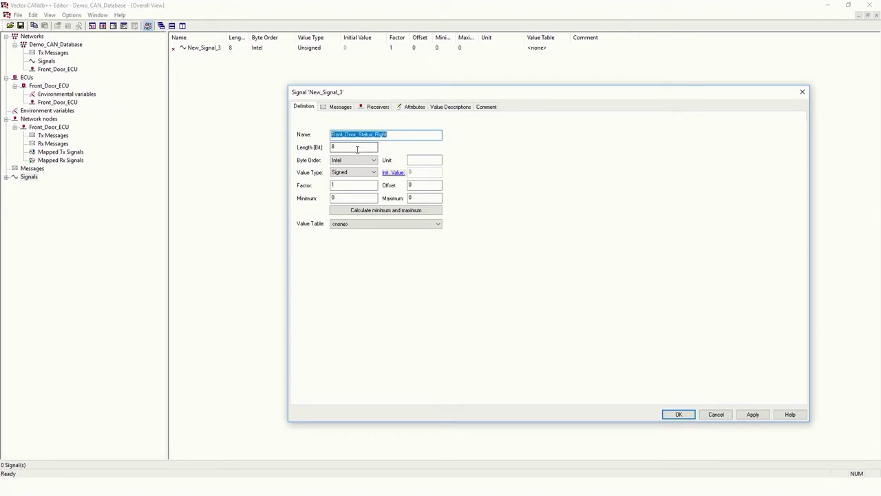
# Set the signal's length to 1 bit, with Intel byte order and Unsigned value type.
pyautogui.click(358, 149)
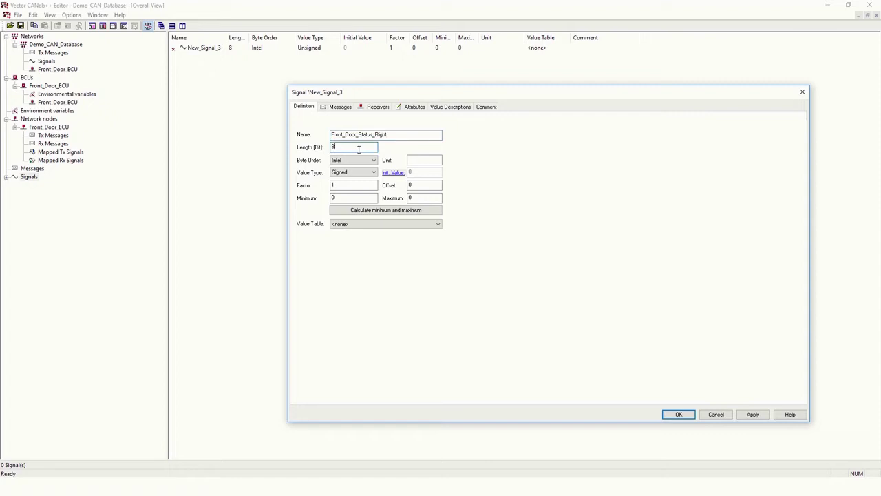
pyautogui.press('BackSpace')
pyautogui.write('1')
pyautogui.click(352, 161)
pyautogui.click(350, 168)
pyautogui.click(344, 172)
pyautogui.click(358, 184)
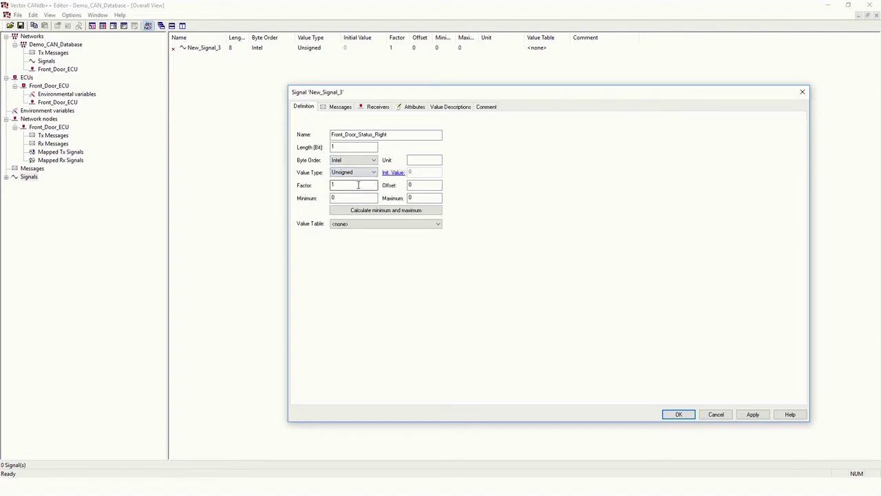
pyautogui.click(348, 161)
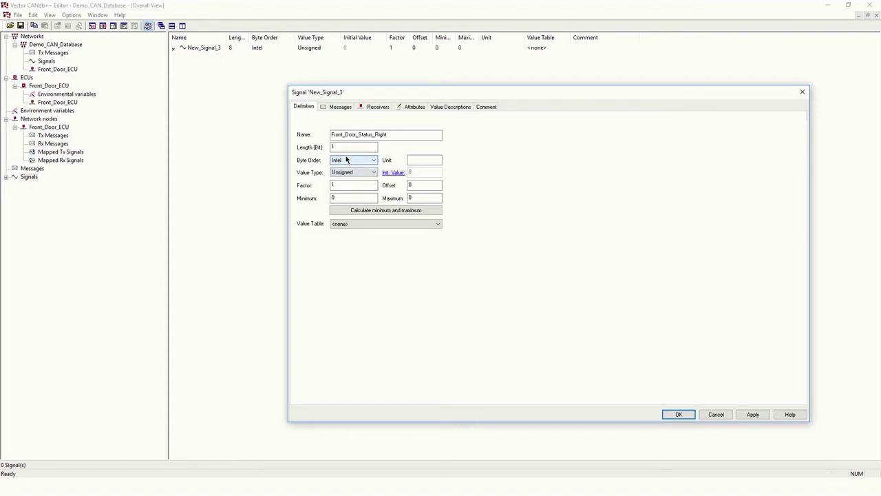
pyautogui.click(348, 173)
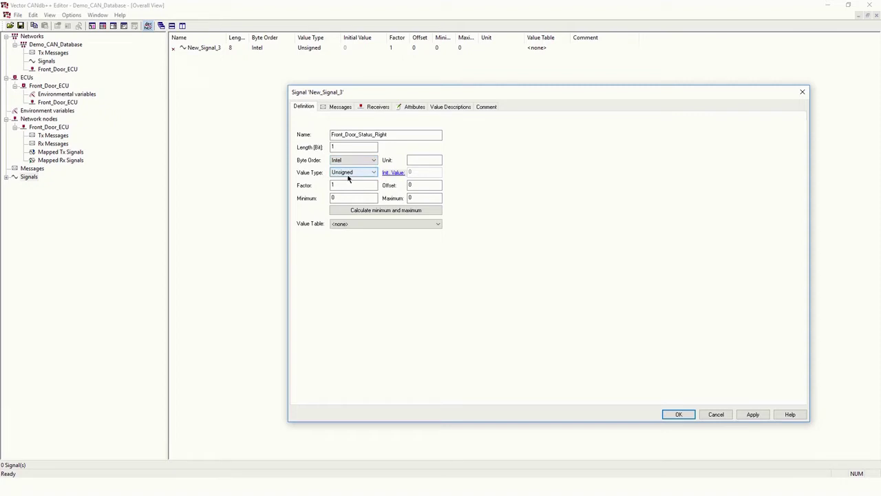
pyautogui.click(349, 173)
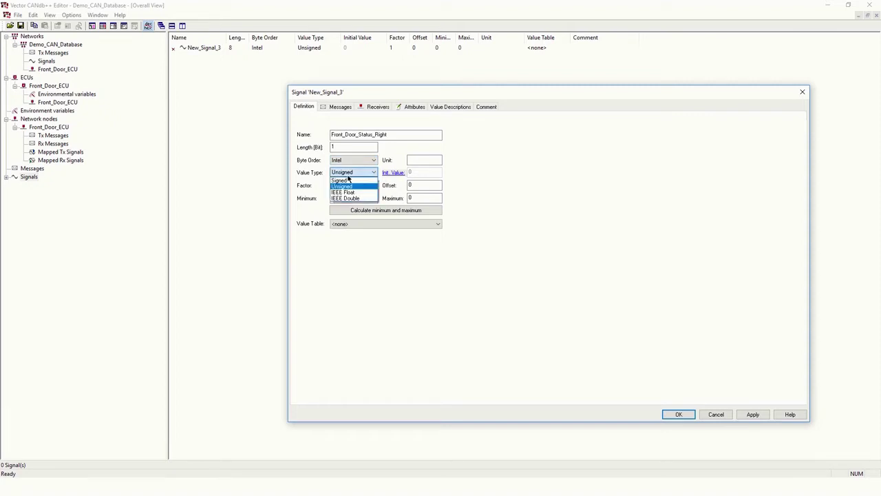
pyautogui.click(348, 186)
pyautogui.click(352, 185)
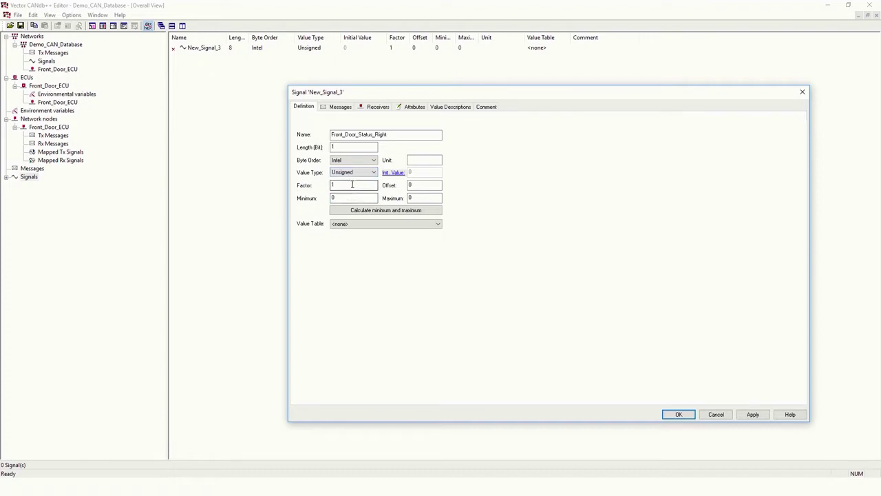
pyautogui.hotkey('shift', 'Tab')
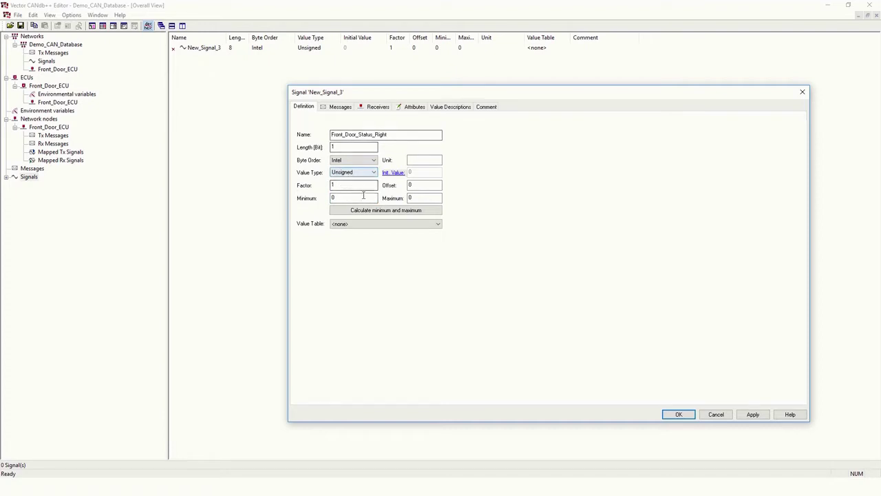
# Set the maximum of the Front_Door_Status_Right signal to 1.
pyautogui.click(408, 198)
pyautogui.click(422, 199)
pyautogui.press('BackSpace')
pyautogui.write('1')
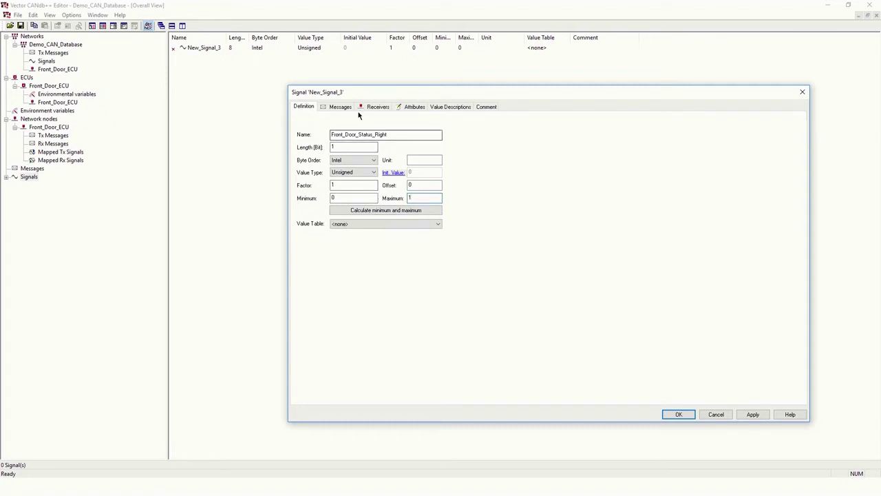
# Add the comment "Status 0 --> Door Open, 1 --> Door Close" to Front_Door_Status_Right and save the signal.
pyautogui.click(340, 109)
pyautogui.click(383, 108)
pyautogui.click(412, 108)
pyautogui.click(444, 108)
pyautogui.click(487, 108)
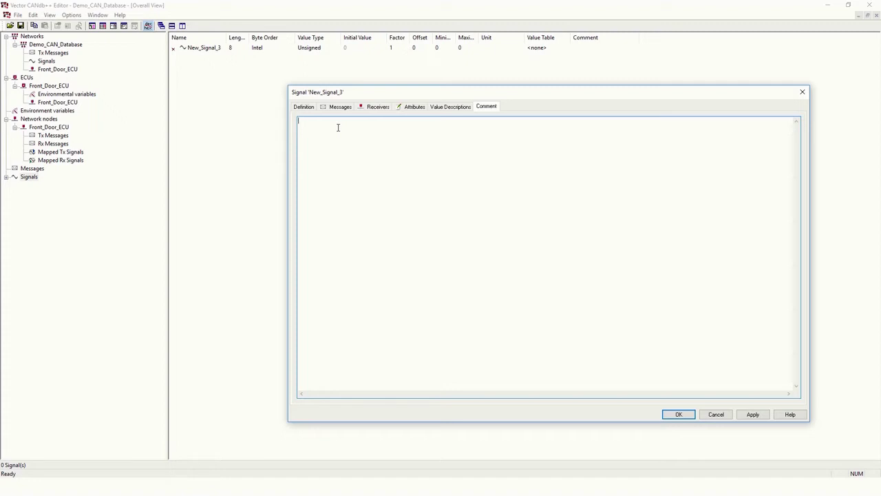
pyautogui.write('Status 0 --> Door Open')
pyautogui.press('BackSpace')
pyautogui.press('BackSpace')
pyautogui.write(', 1 --')
pyautogui.press('BackSpace')
pyautogui.press('BackSpace')
pyautogui.press('BackSpace')
pyautogui.write('-> Door Close')
pyautogui.click(303, 107)
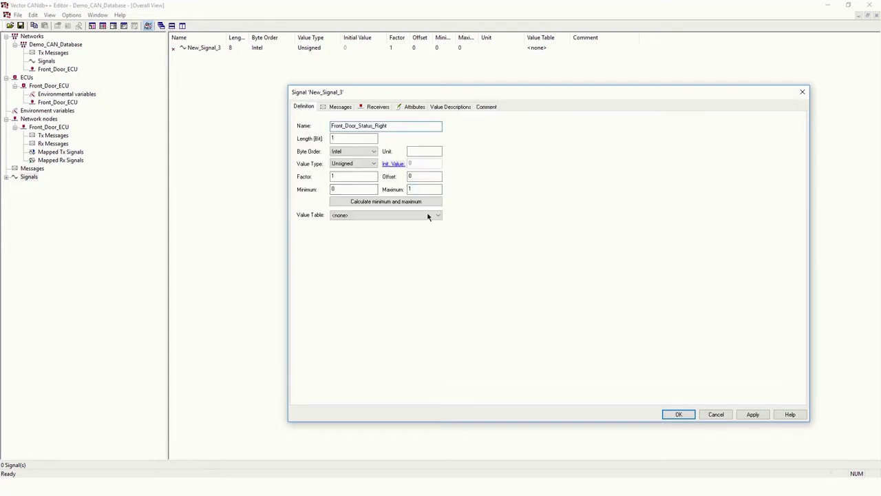
pyautogui.click(753, 413)
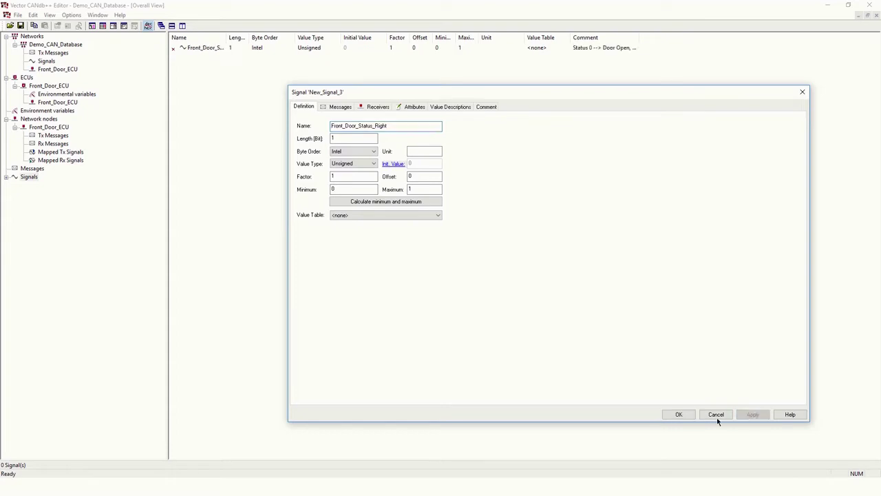
pyautogui.click(679, 415)
# Expand the signals and create another signal named Front_Door_Status_Left.
pyautogui.click(7, 177)
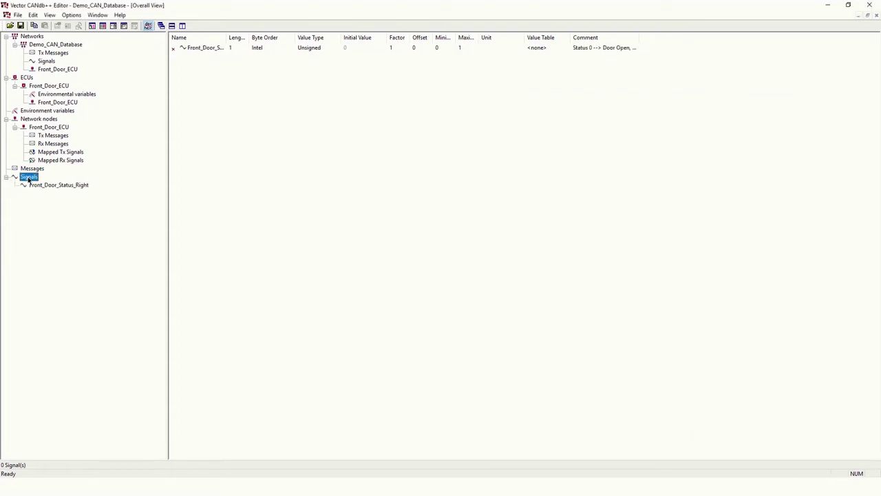
pyautogui.rightClick(28, 179)
pyautogui.click(50, 183)
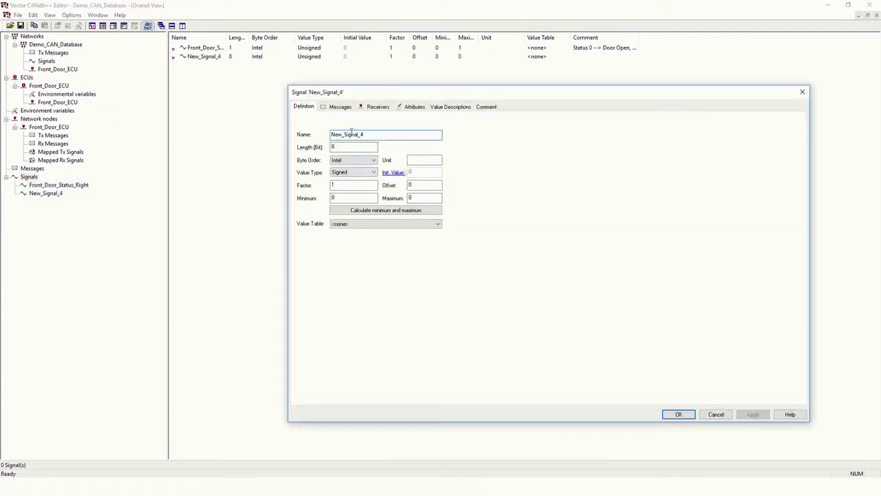
pyautogui.doubleClick(376, 136)
pyautogui.write('Front_Door_Status_Left')
pyautogui.press('Tab')
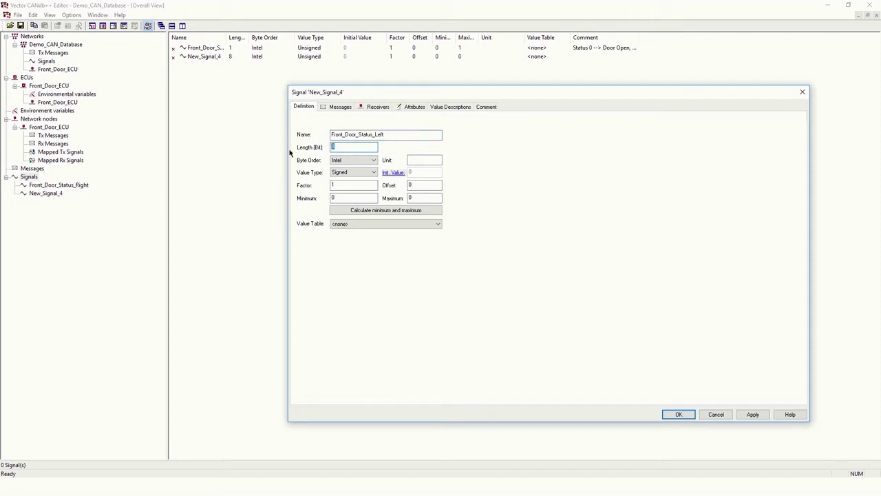
# Define Front_Door_Status_Left with length 1 bit, Intel byte order, Unsigned value type and maximum 1, and save it without a comment.
pyautogui.write('1')
pyautogui.click(351, 163)
pyautogui.click(348, 168)
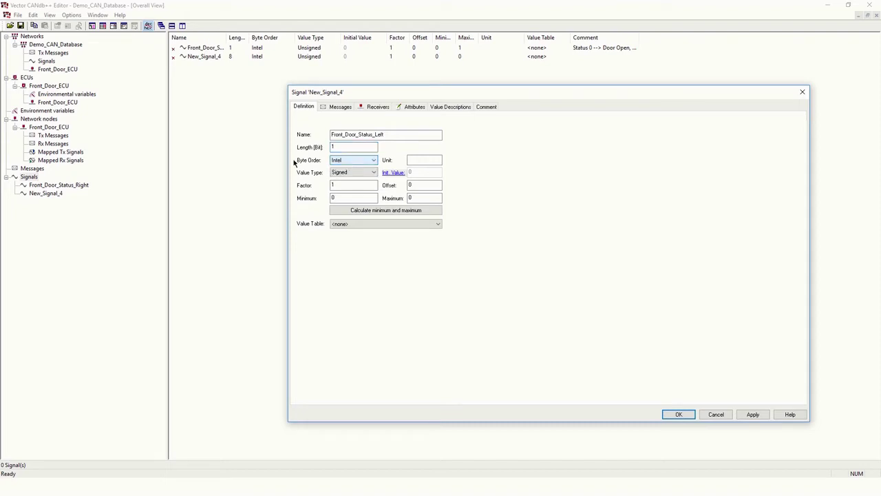
pyautogui.click(372, 173)
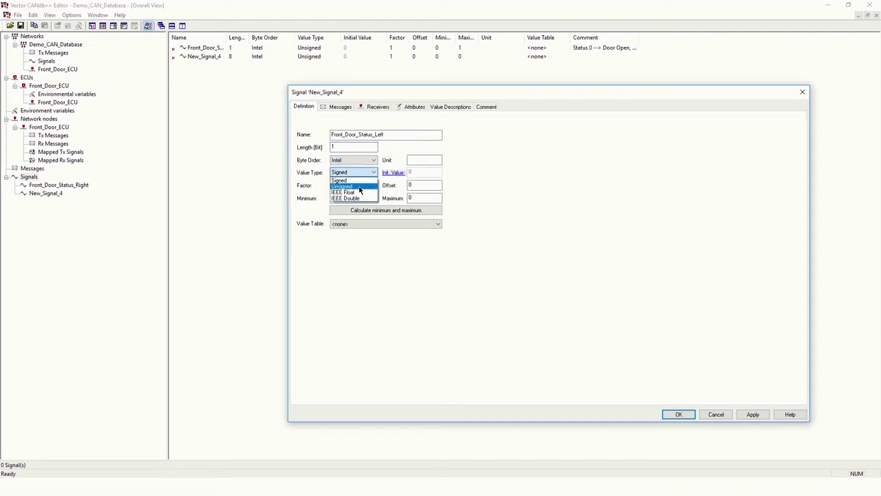
pyautogui.click(360, 190)
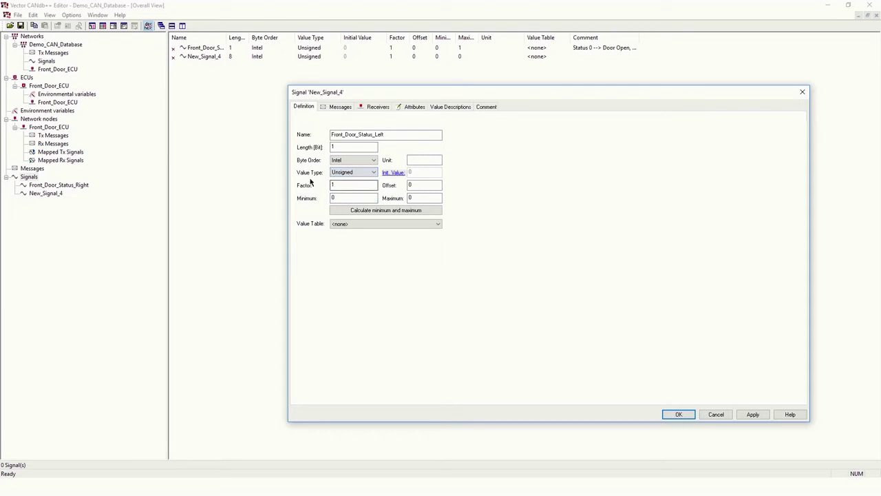
pyautogui.doubleClick(415, 200)
pyautogui.write('1')
pyautogui.click(491, 109)
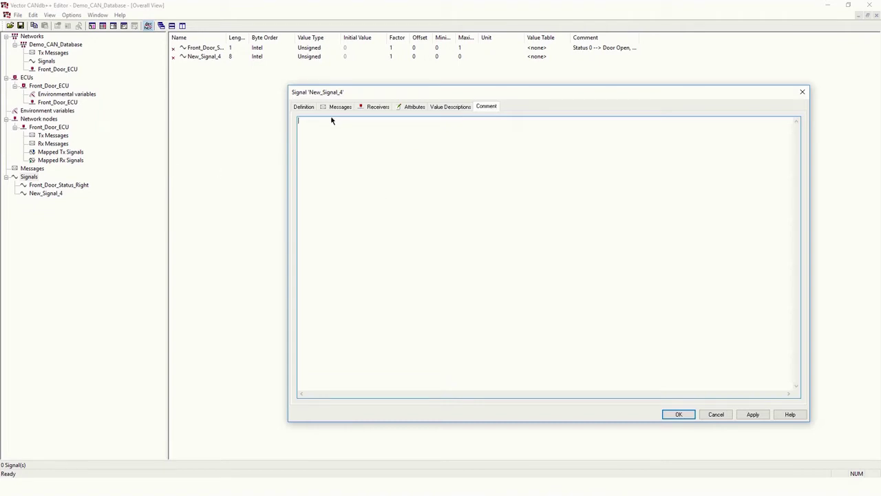
pyautogui.click(306, 108)
pyautogui.click(749, 415)
pyautogui.click(679, 413)
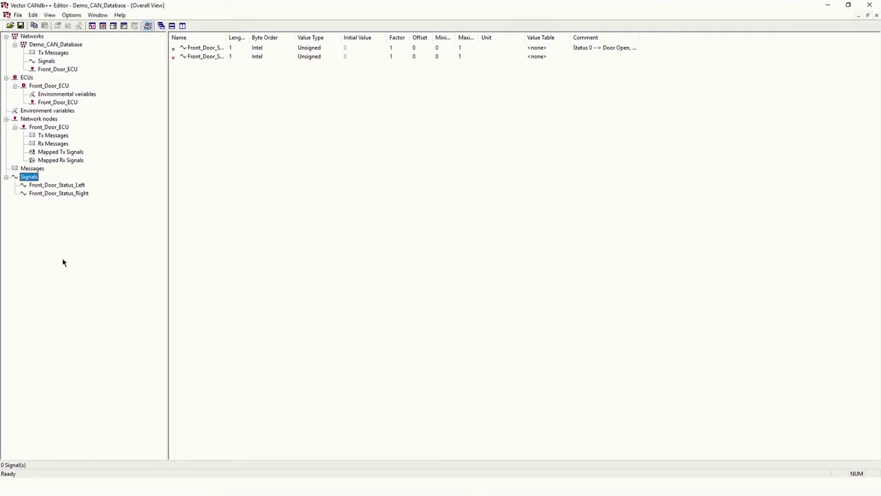
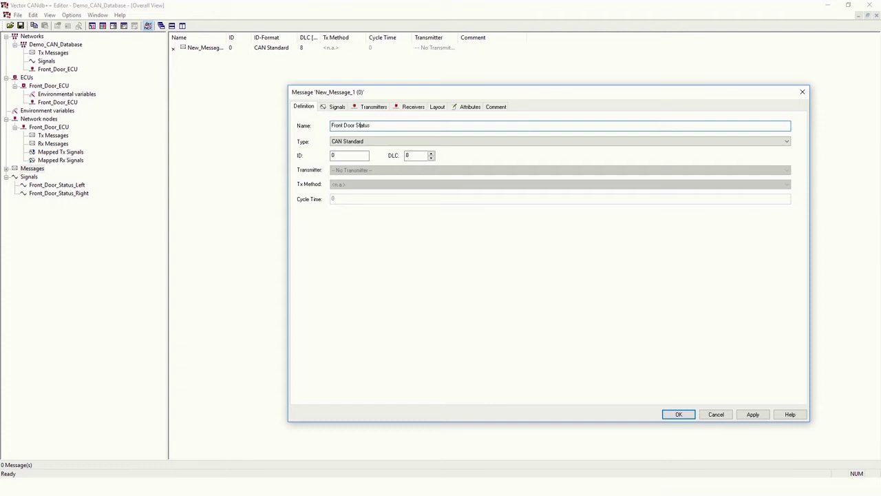
# Replace the spaces in the new message's name with underscores to make it Front_Door_Status.
pyautogui.press('BackSpace')
pyautogui.write('_')
pyautogui.press('BackSpace')
pyautogui.write('_')
pyautogui.press('Tab')
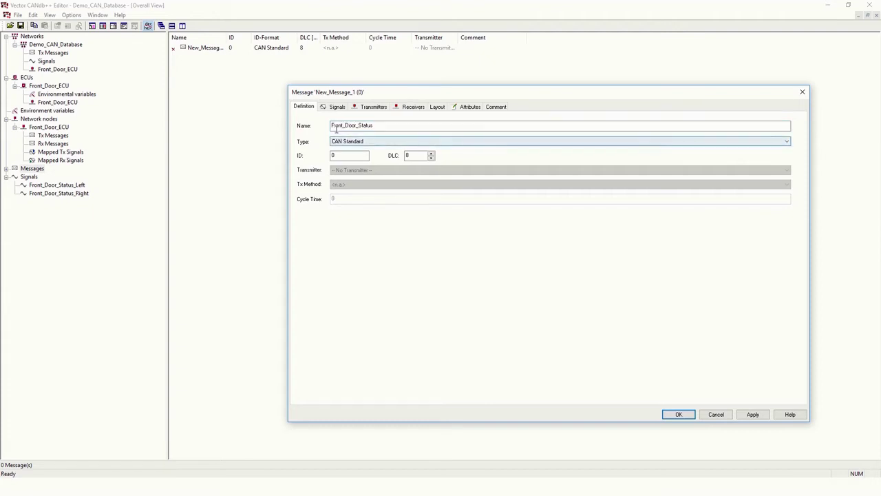
# Set the message's type to CAN Standard, its ID to 0x111 and its DLC to 1.
pyautogui.click(422, 143)
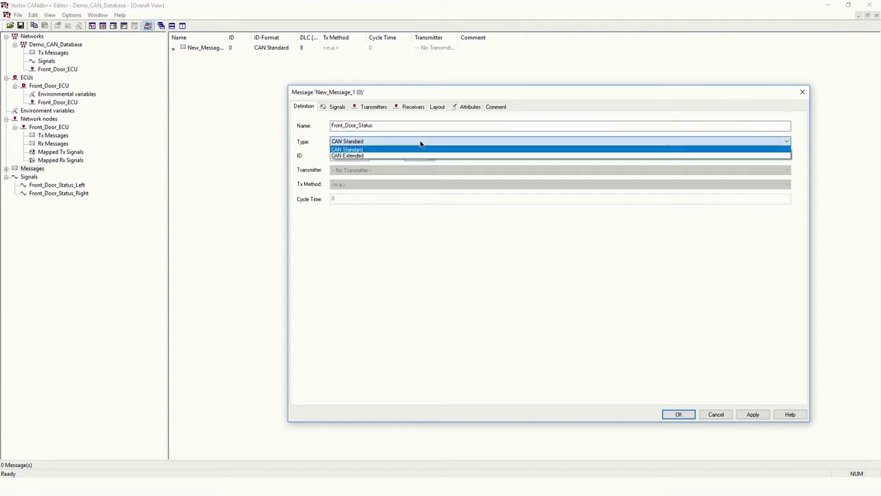
pyautogui.click(359, 150)
pyautogui.click(352, 156)
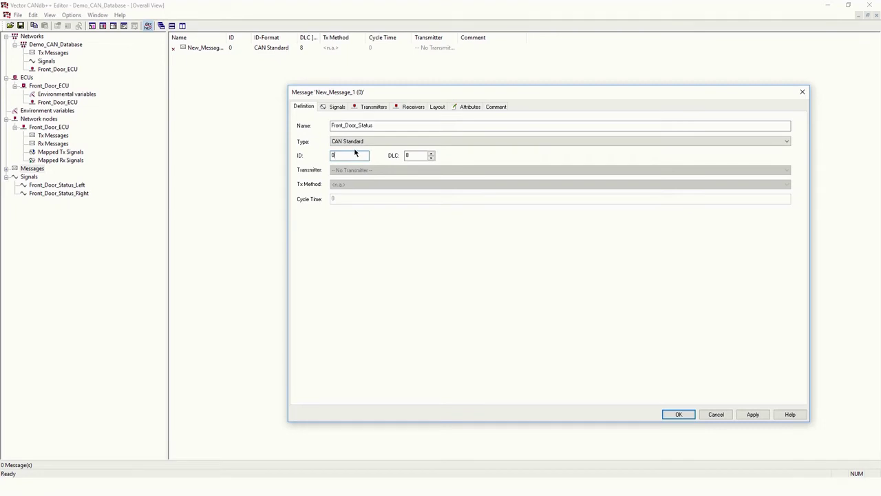
pyautogui.write('x111')
pyautogui.doubleClick(421, 155)
pyautogui.write('1')
# Add the Front_Door_Status_Left and Front_Door_Status_Right signals to the message.
pyautogui.click(336, 106)
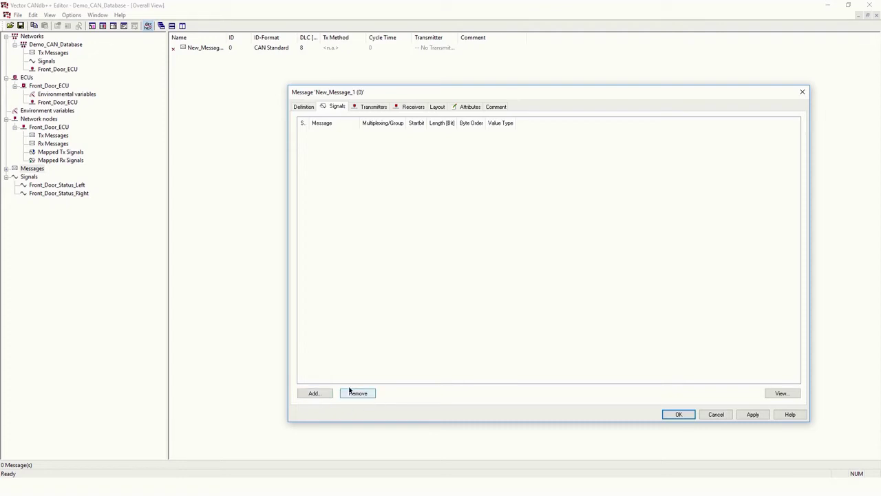
pyautogui.click(314, 394)
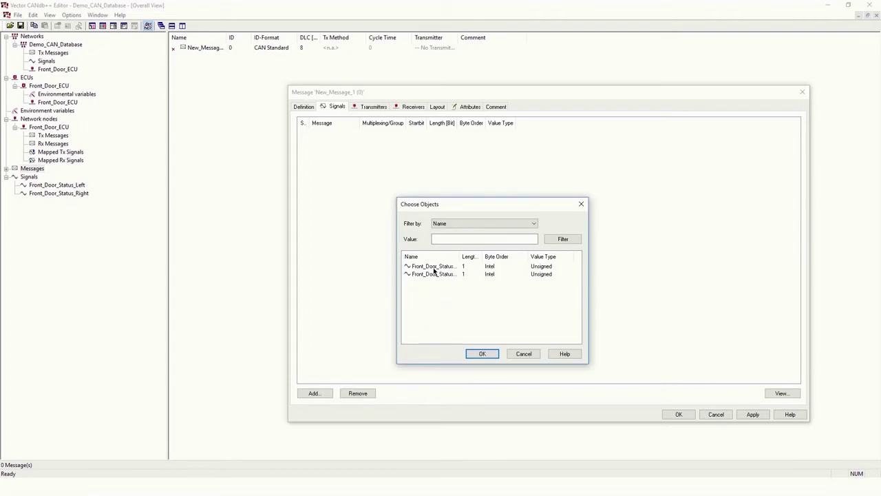
pyautogui.doubleClick(435, 267)
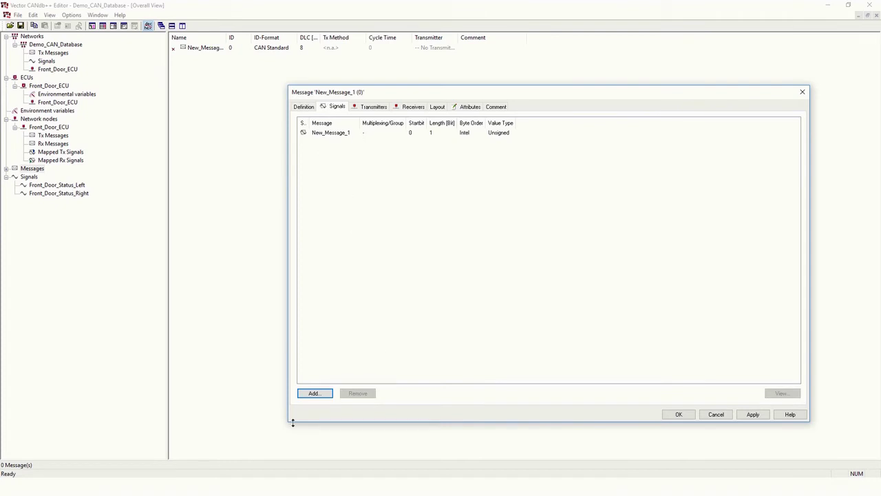
pyautogui.click(319, 393)
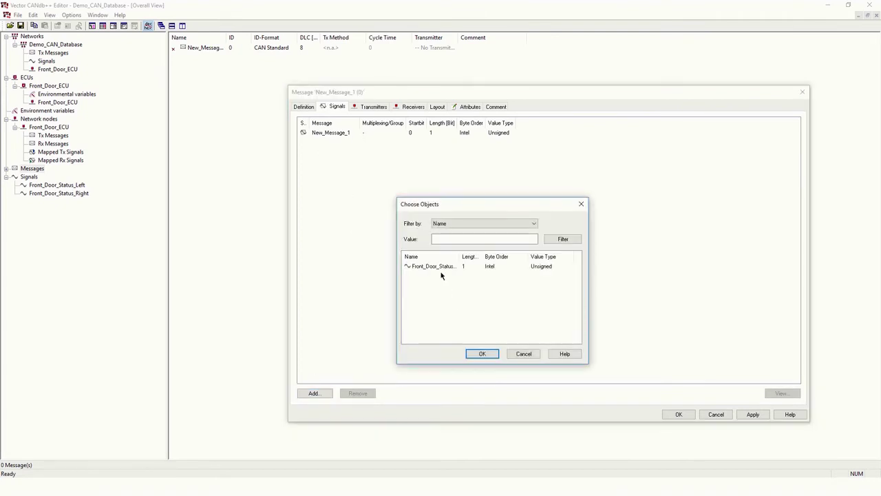
pyautogui.press('Escape')
pyautogui.click(319, 393)
pyautogui.doubleClick(433, 267)
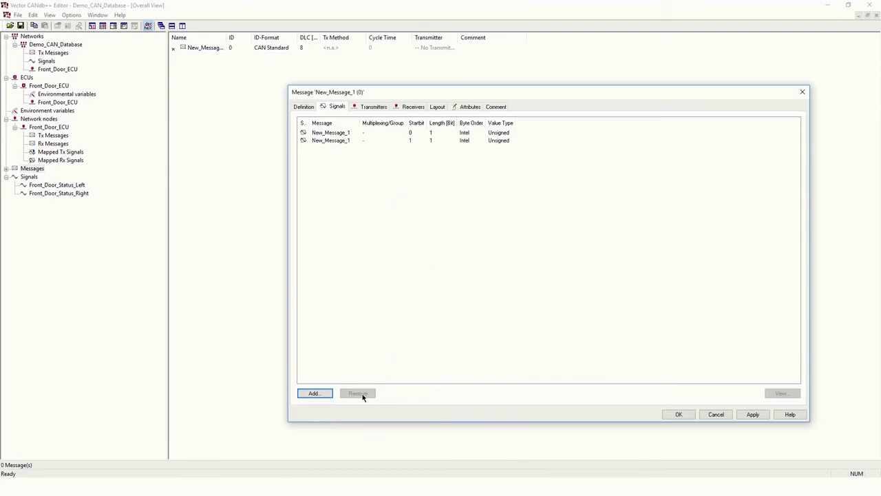
# Remove the second signal, Front_Door_Status_Right, from the message and add it back.
pyautogui.click(338, 143)
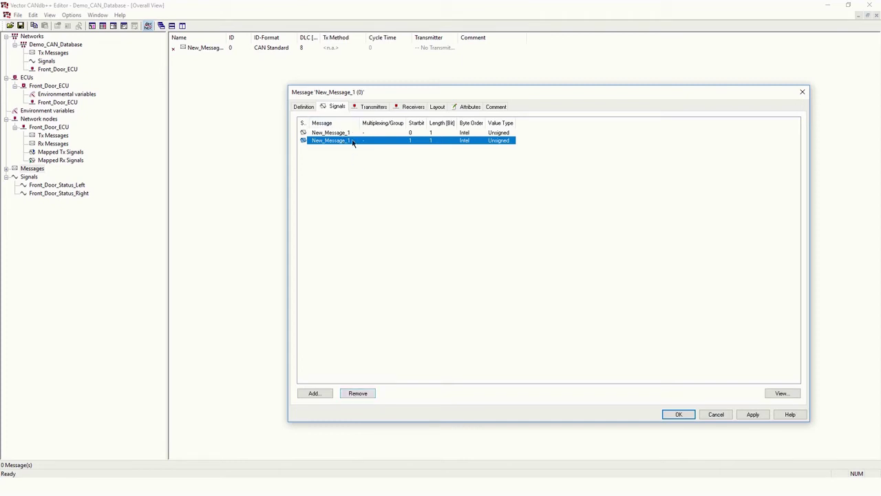
pyautogui.click(366, 395)
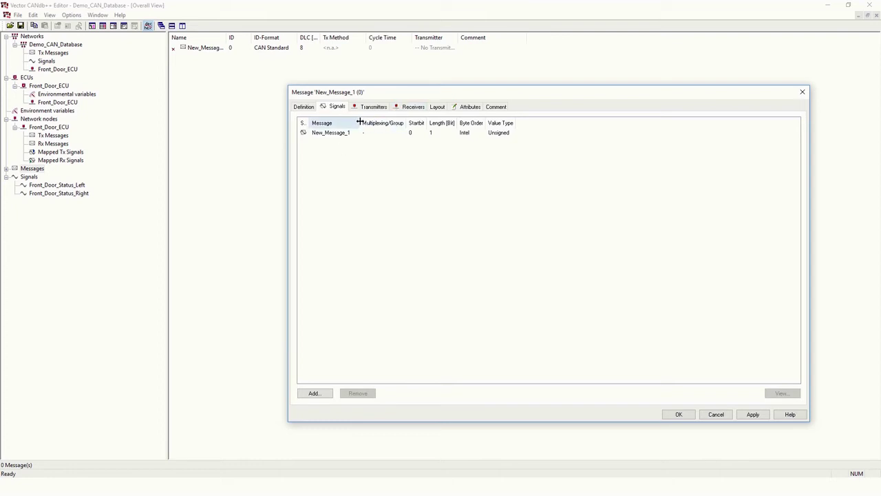
pyautogui.moveTo(357, 123); pyautogui.dragTo(398, 122)
pyautogui.click(314, 393)
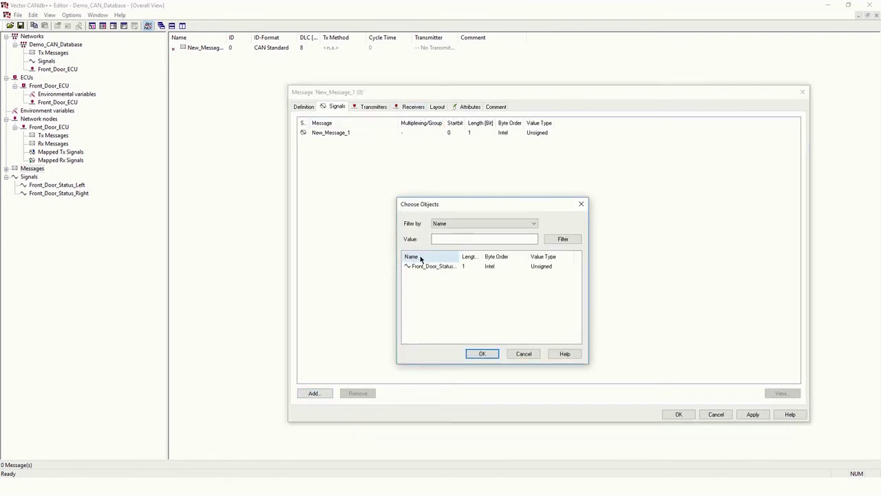
pyautogui.click(417, 267)
pyautogui.doubleClick(416, 267)
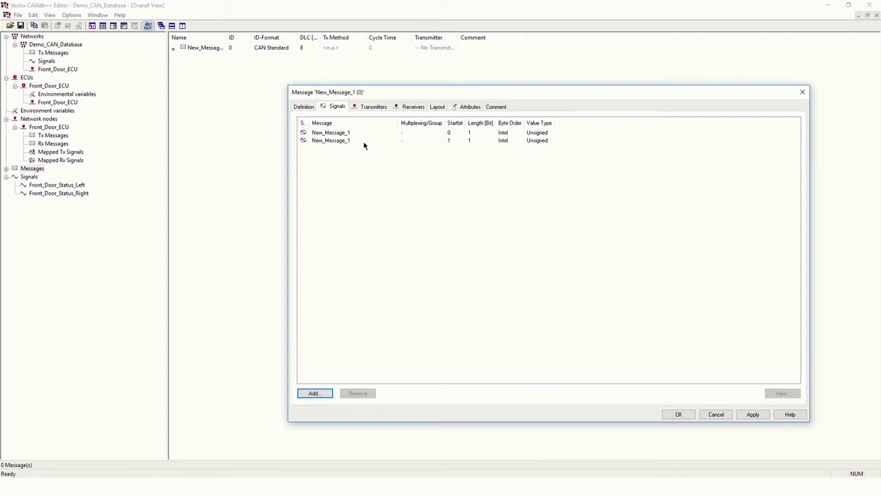
# Save the message definition and expand Front_Door_Status under the messages to view its signals.
pyautogui.click(754, 415)
pyautogui.click(674, 415)
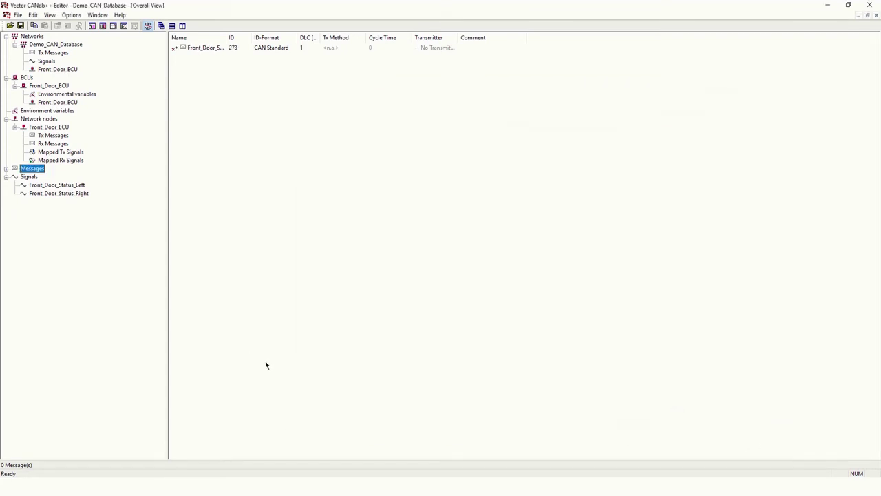
pyautogui.click(6, 169)
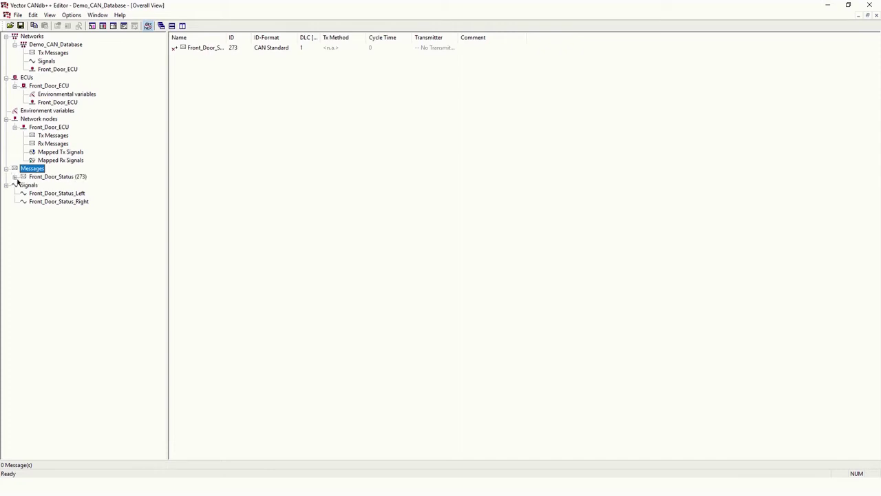
pyautogui.click(37, 178)
pyautogui.click(14, 177)
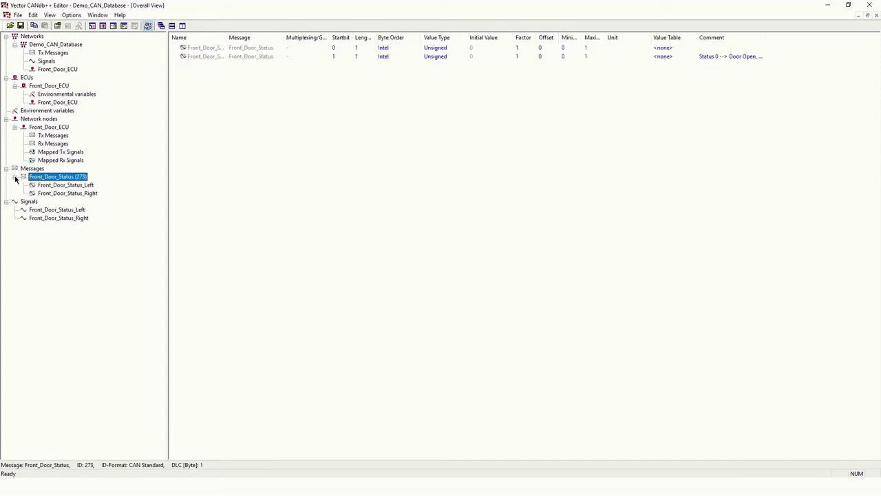
# Examine the start bit and multiplexor type of Front_Door_Status_Left and Front_Door_Status_Right within the Front_Door_Status message.
pyautogui.moveTo(228, 37); pyautogui.dragTo(267, 37)
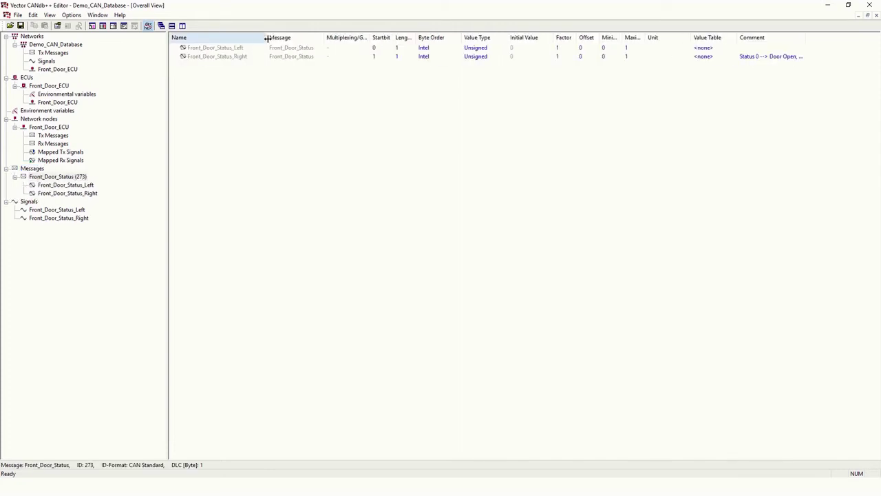
pyautogui.click(50, 176)
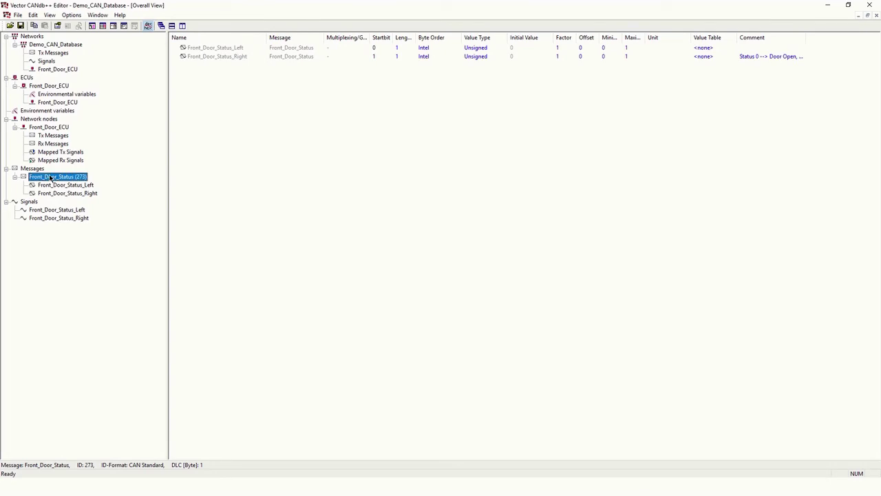
pyautogui.click(211, 48)
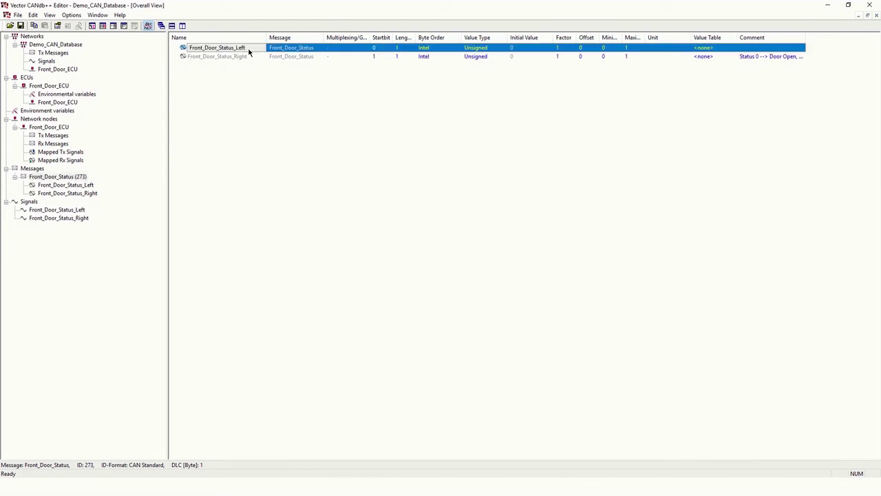
pyautogui.doubleClick(248, 49)
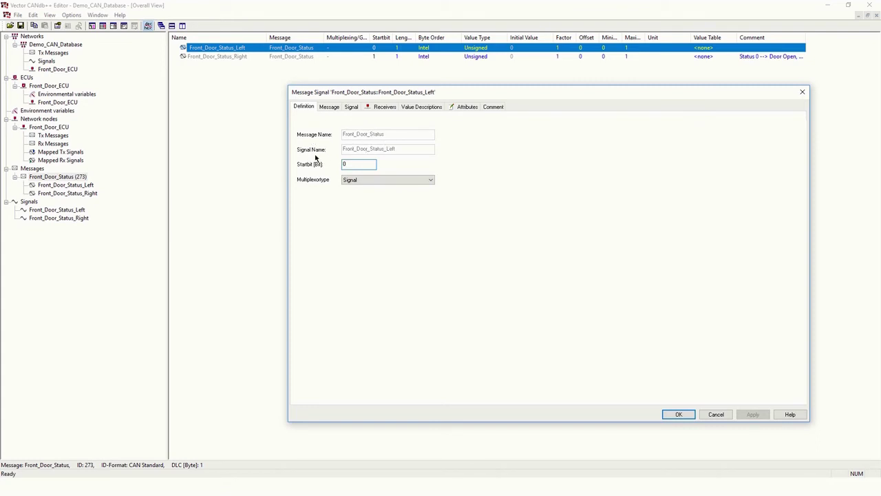
pyautogui.click(375, 181)
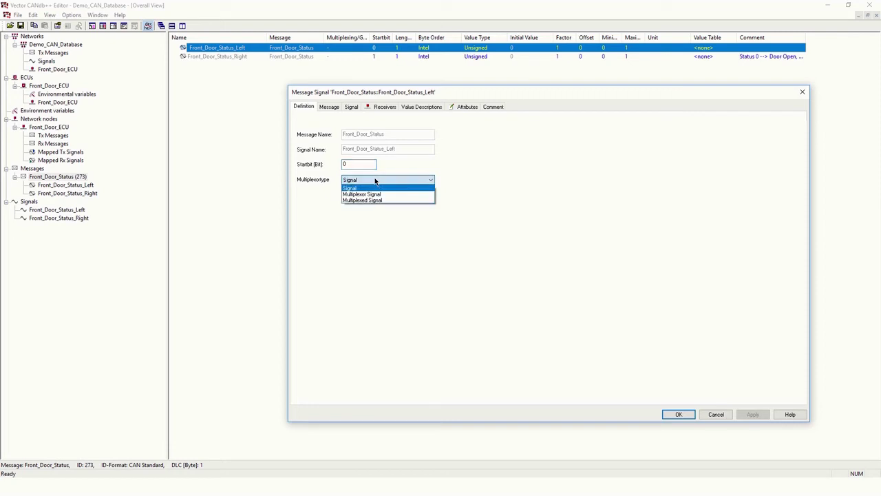
pyautogui.click(375, 181)
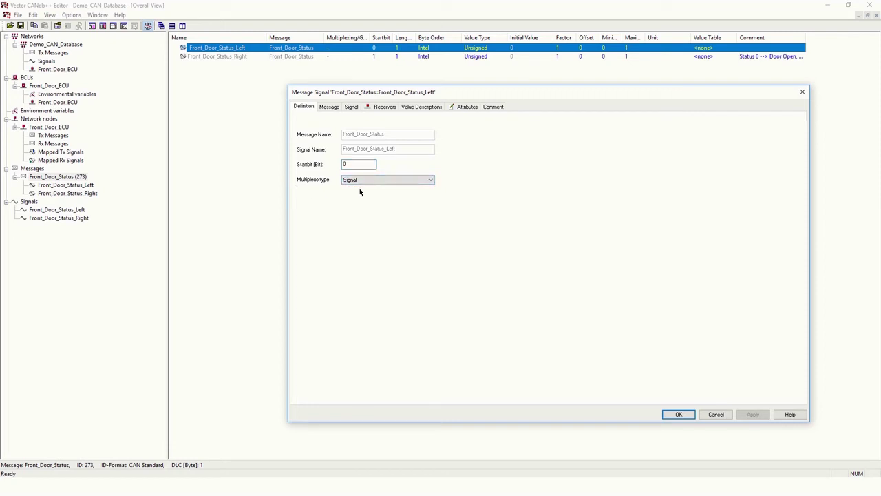
pyautogui.click(679, 414)
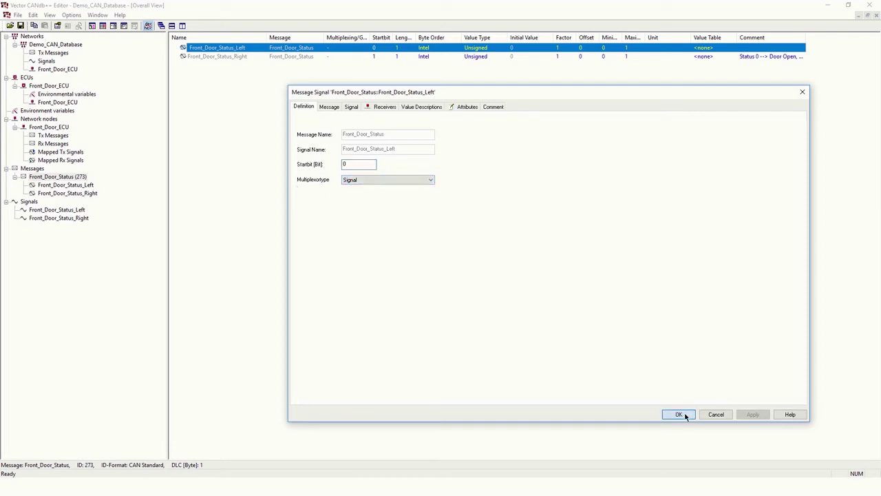
pyautogui.doubleClick(234, 58)
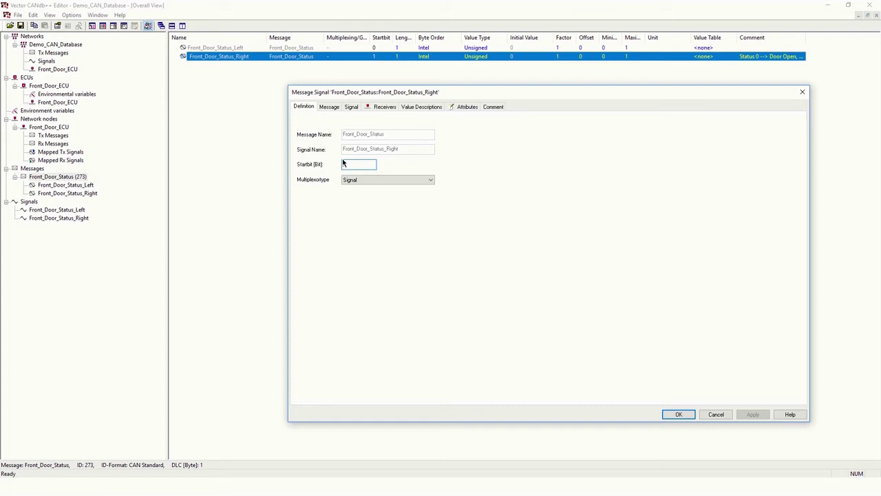
pyautogui.click(679, 415)
# Examine the bit layout of the two signals in the Front_Door_Status message.
pyautogui.doubleClick(69, 177)
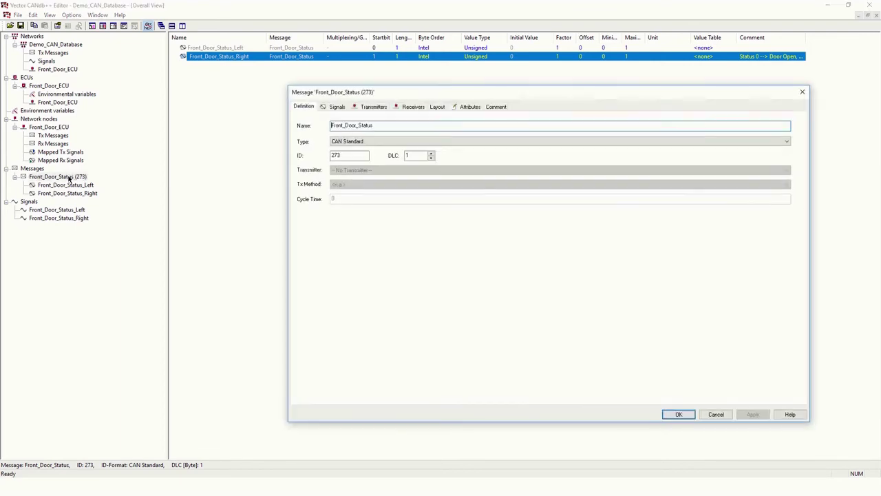
pyautogui.click(437, 108)
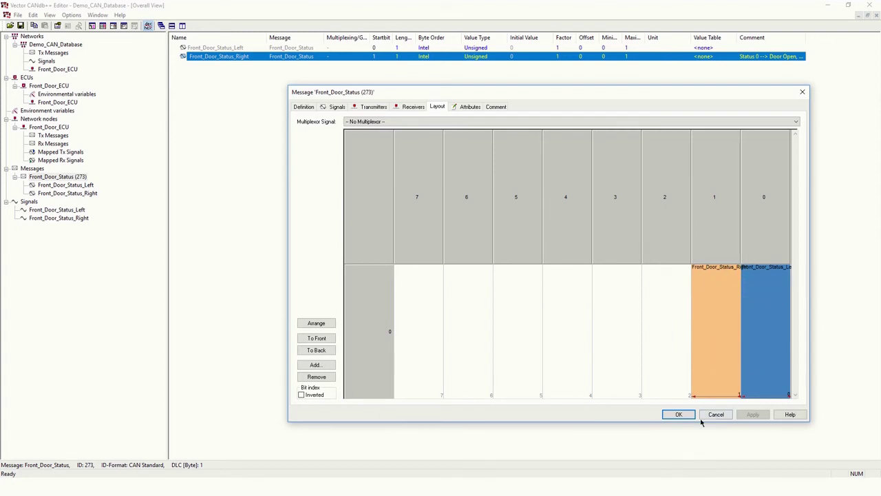
pyautogui.click(677, 414)
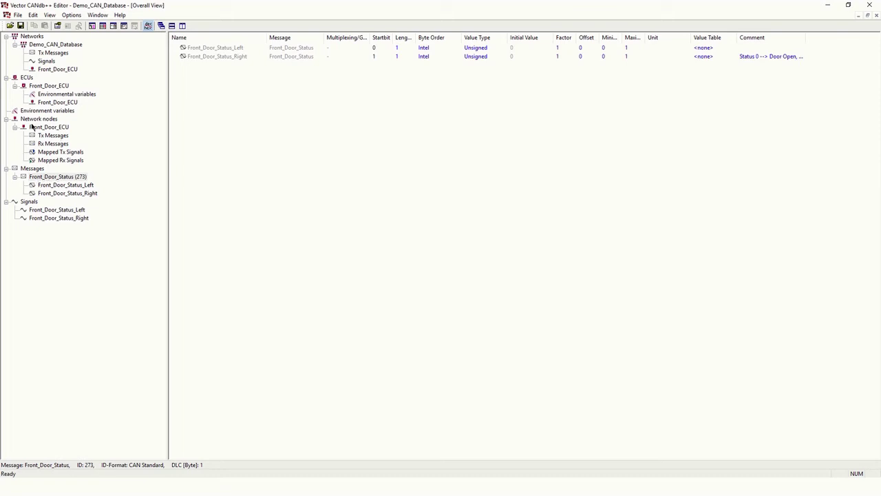
# Add Front_Door_ECU as transmitter of the Front_Door_Status message, apply it and keep the node as the message's sender.
pyautogui.doubleClick(43, 179)
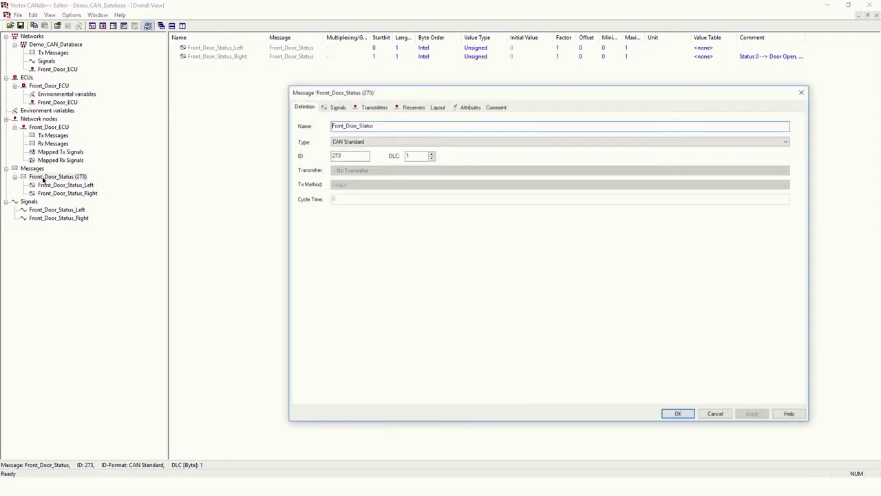
pyautogui.click(366, 109)
pyautogui.click(312, 394)
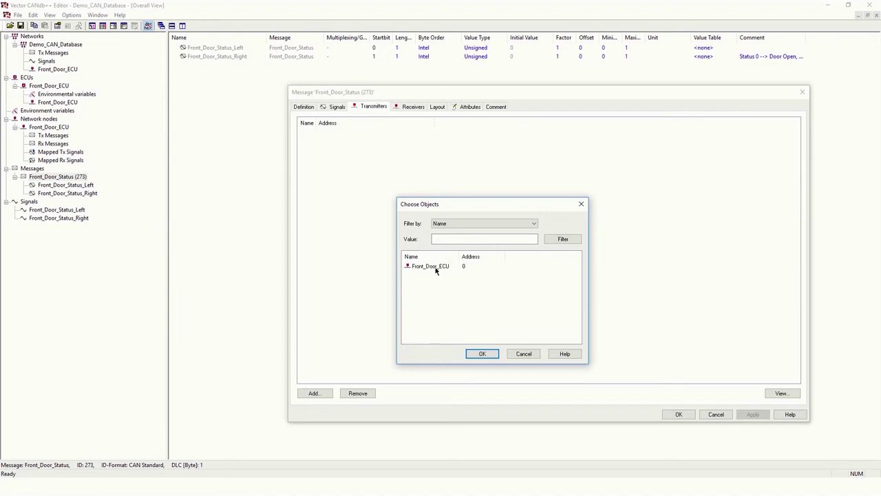
pyautogui.doubleClick(436, 269)
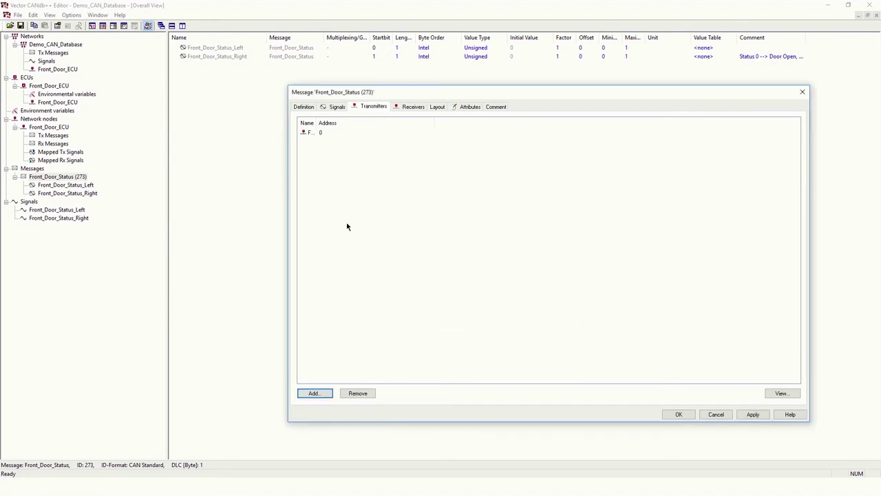
pyautogui.moveTo(316, 122); pyautogui.dragTo(373, 123)
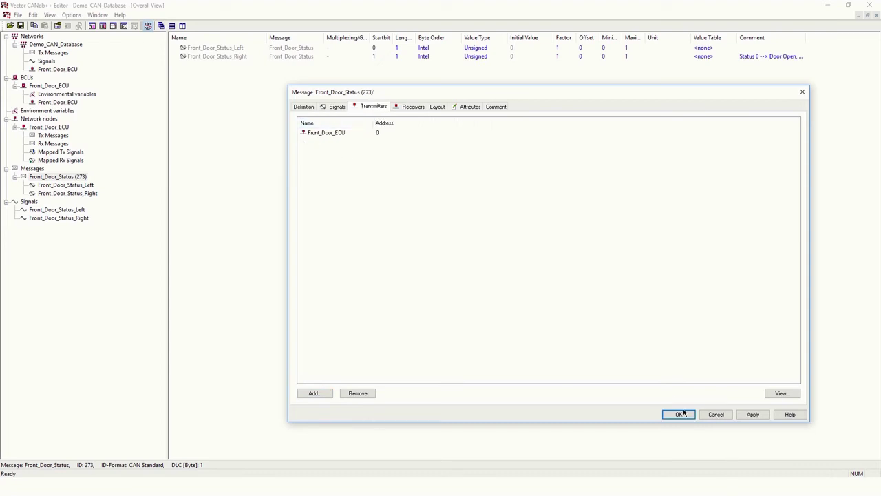
pyautogui.click(755, 417)
pyautogui.click(679, 415)
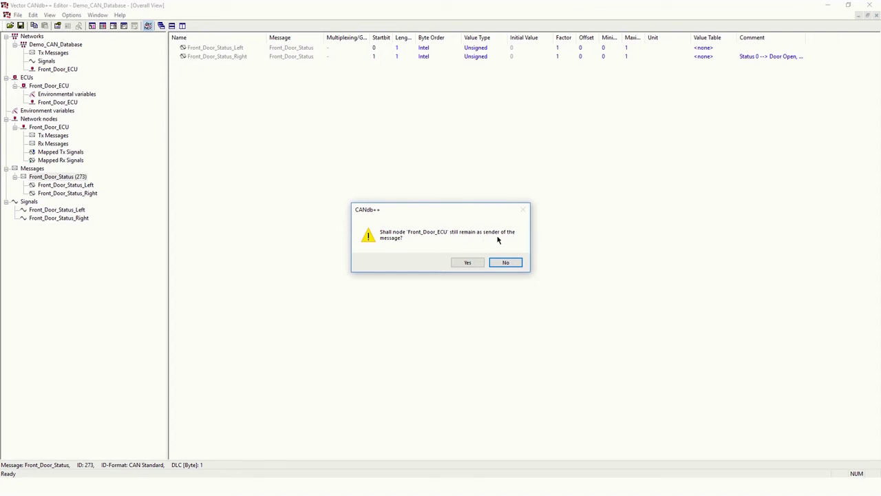
pyautogui.click(471, 267)
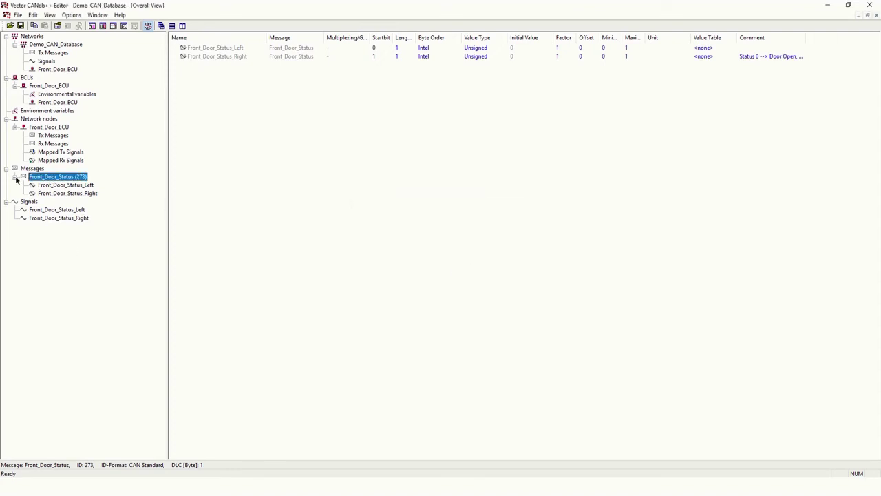
# Check the Tx messages of the Front_Door_ECU network node and expand them.
pyautogui.click(43, 136)
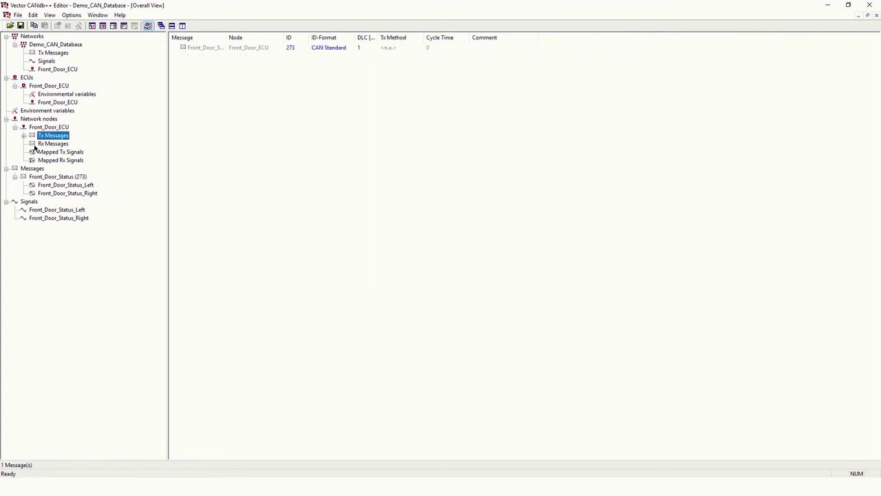
pyautogui.click(39, 195)
pyautogui.click(44, 140)
pyautogui.click(24, 135)
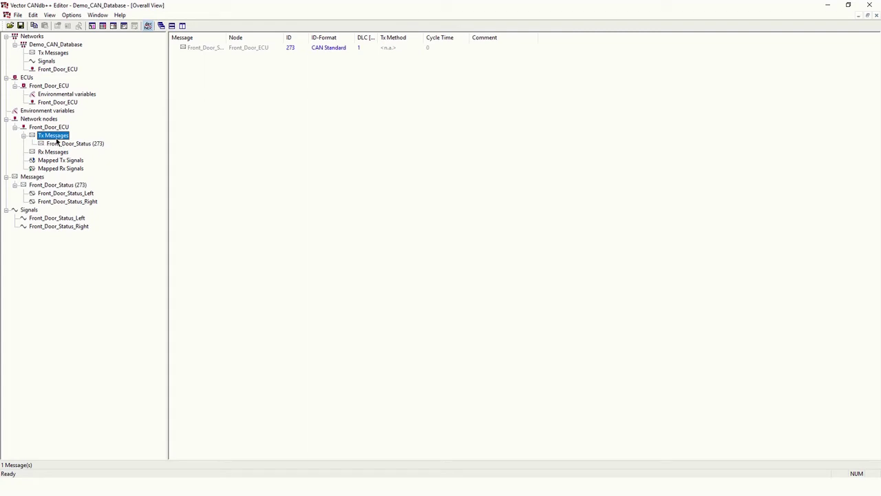
pyautogui.moveTo(438, 6)
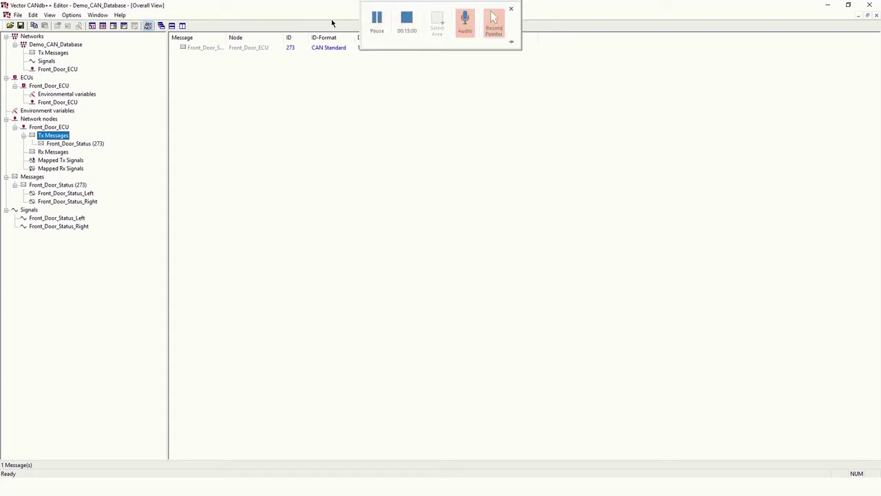
pyautogui.click(376, 21)
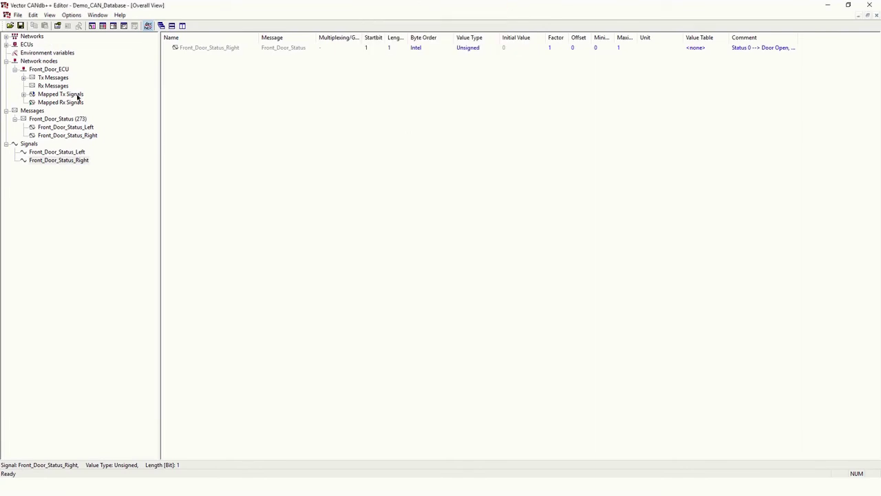
# Create a new signal named Rear_Door_Status_Left with a length of 1 bit.
pyautogui.click(28, 145)
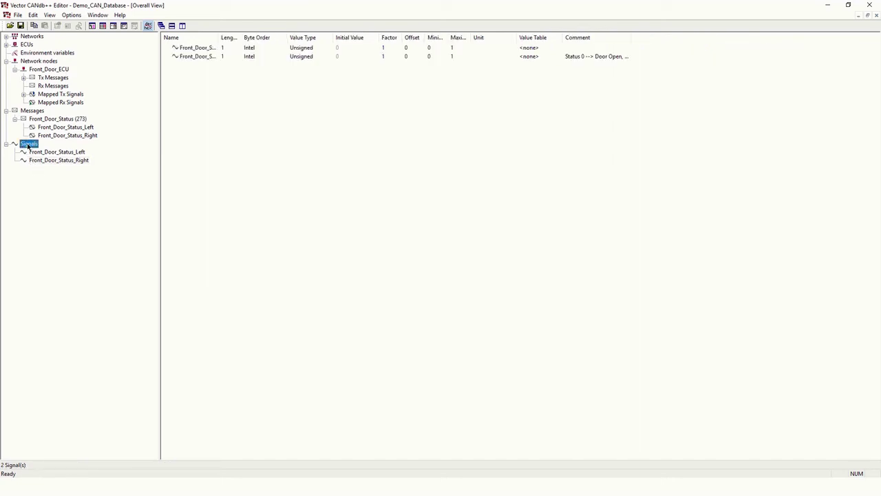
pyautogui.rightClick(28, 145)
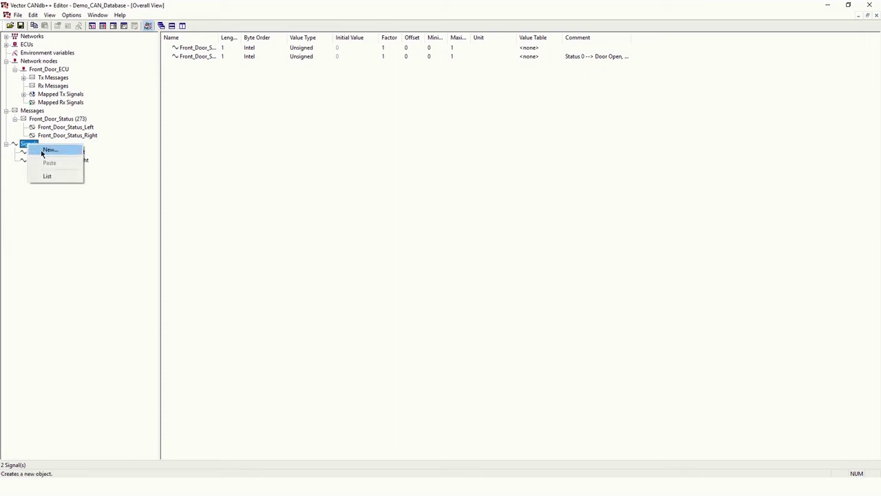
pyautogui.click(48, 151)
pyautogui.moveTo(386, 135); pyautogui.dragTo(318, 141)
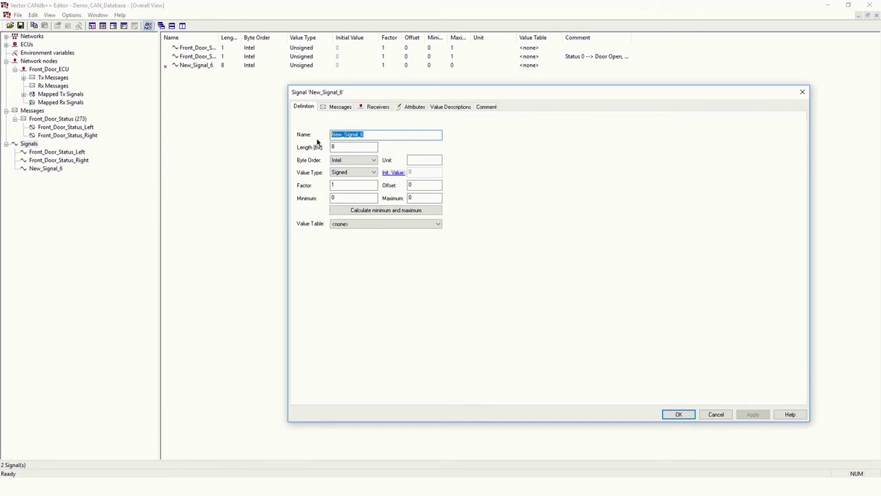
pyautogui.write('Real')
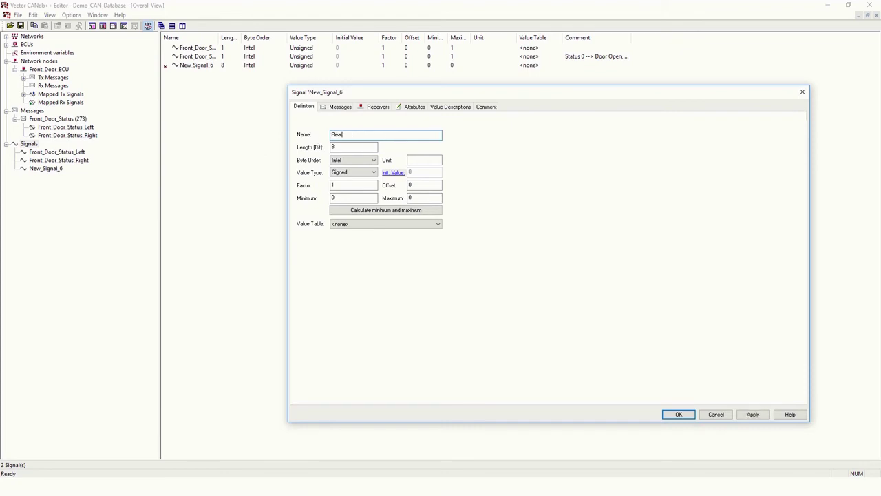
pyautogui.write('_Door_Status_Left')
pyautogui.doubleClick(344, 148)
pyautogui.write('1')
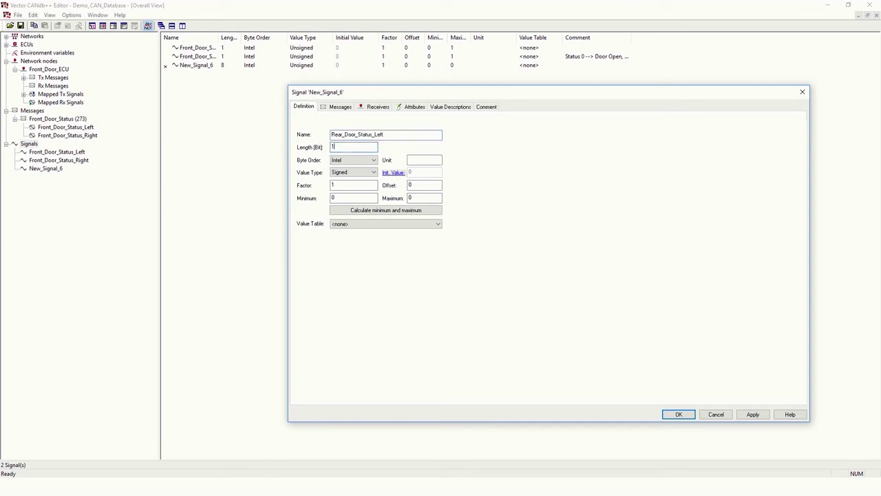
# Set Rear_Door_Status_Left's value type to Unsigned and its maximum to 1, and save the signal.
pyautogui.click(371, 172)
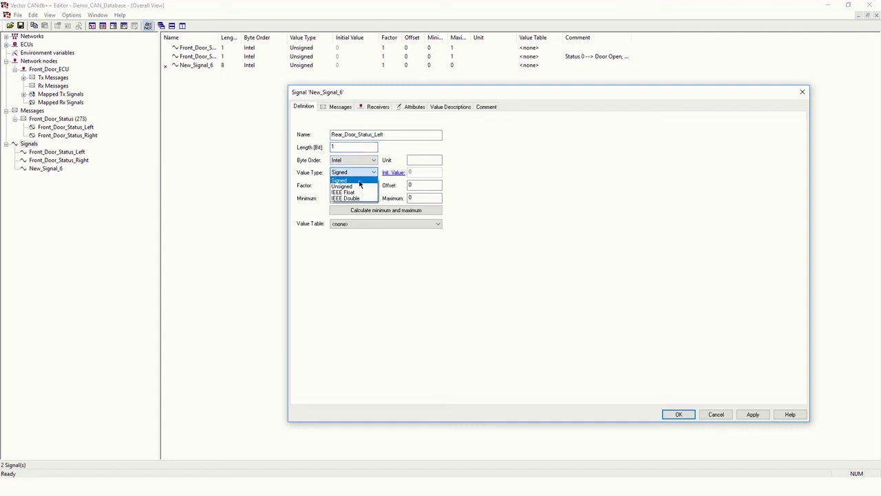
pyautogui.click(349, 186)
pyautogui.click(416, 199)
pyautogui.moveTo(415, 198); pyautogui.dragTo(397, 202)
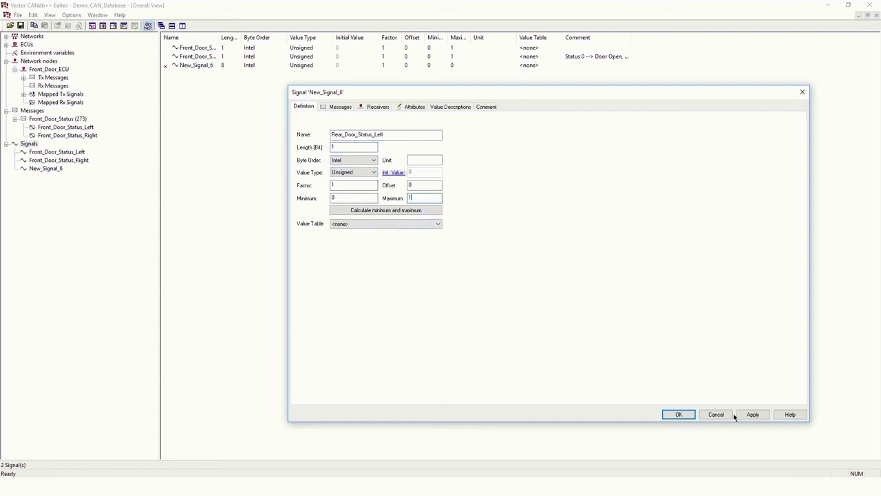
pyautogui.click(761, 417)
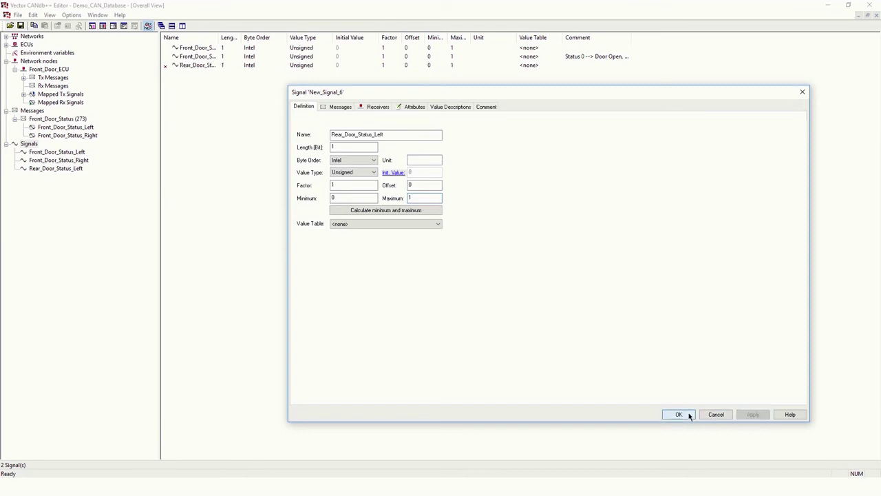
pyautogui.click(679, 415)
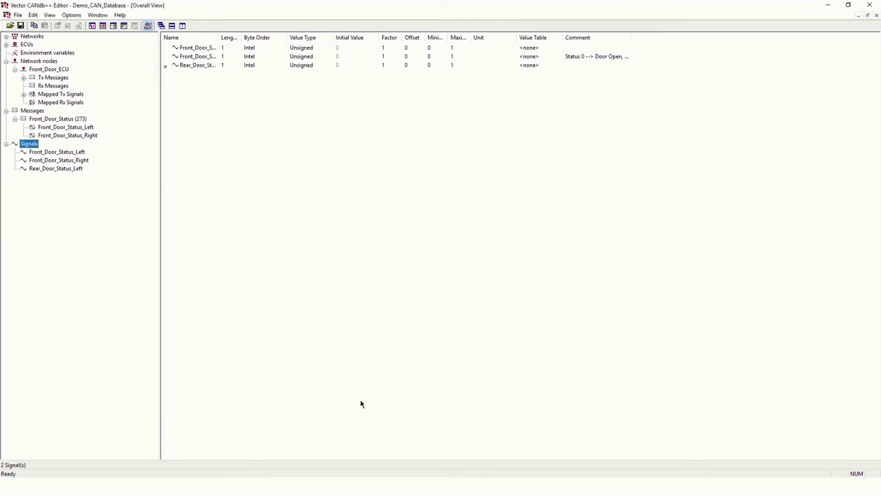
# Create another signal named Rear_Door_Status_Right with a length of 1 bit.
pyautogui.rightClick(30, 148)
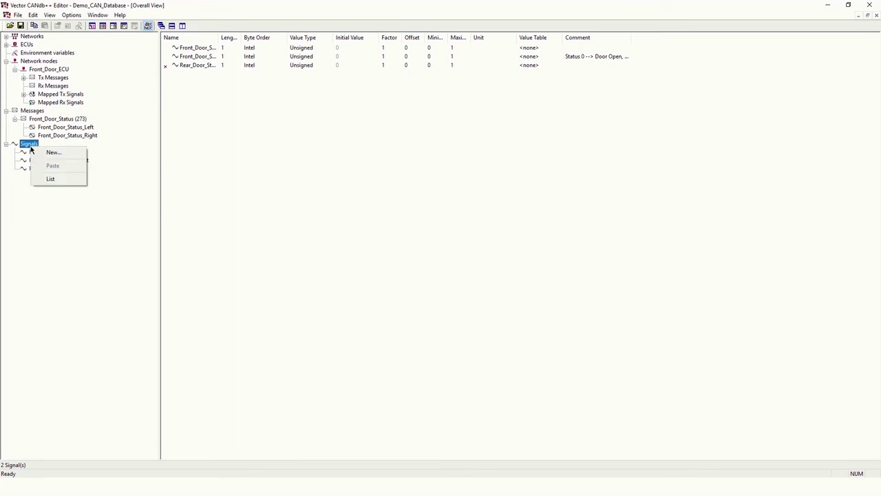
pyautogui.click(49, 153)
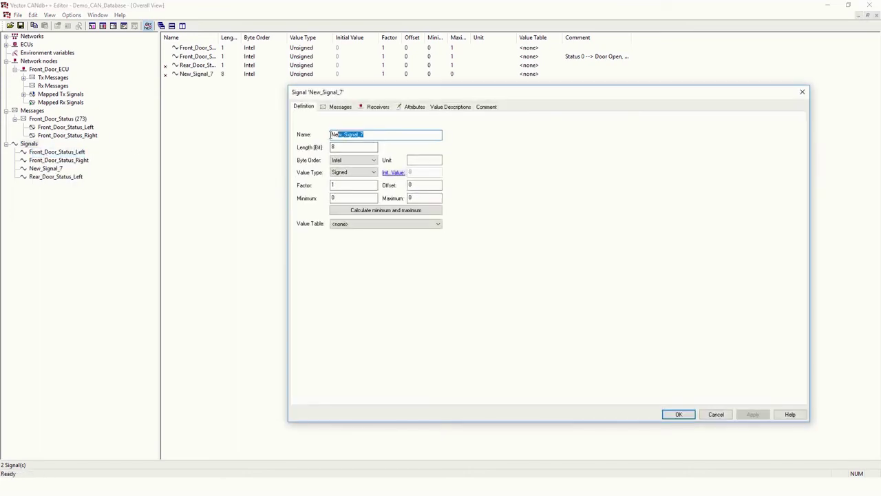
pyautogui.write('Rear')
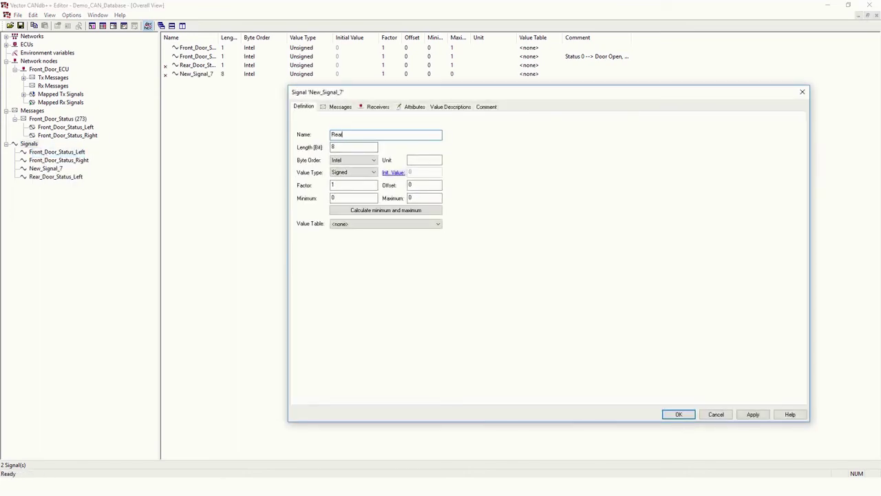
pyautogui.write('_Door')
pyautogui.write('-Righ')
pyautogui.press('BackSpace')
pyautogui.press('BackSpace')
pyautogui.press('BackSpace')
pyautogui.press('BackSpace')
pyautogui.write('_Status_Right')
pyautogui.doubleClick(344, 147)
pyautogui.write('1')
# Set Rear_Door_Status_Right's value type to Unsigned and its maximum to 1, and save the signal.
pyautogui.click(348, 172)
pyautogui.click(358, 188)
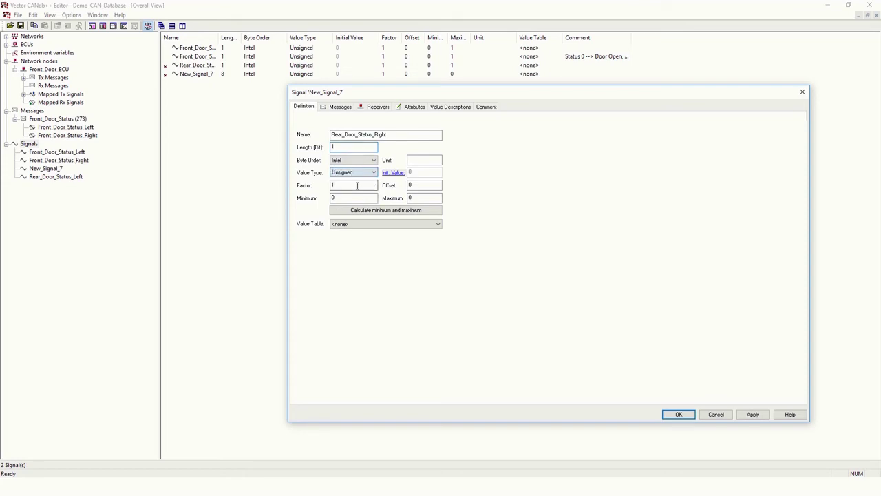
pyautogui.doubleClick(413, 197)
pyautogui.write('1')
pyautogui.click(745, 415)
pyautogui.click(679, 414)
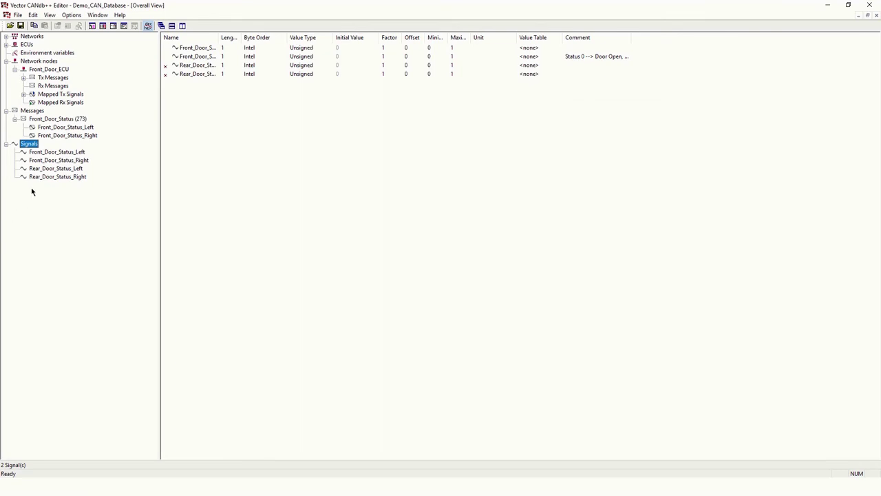
# Create a new message named Rear_Door_Status.
pyautogui.click(31, 111)
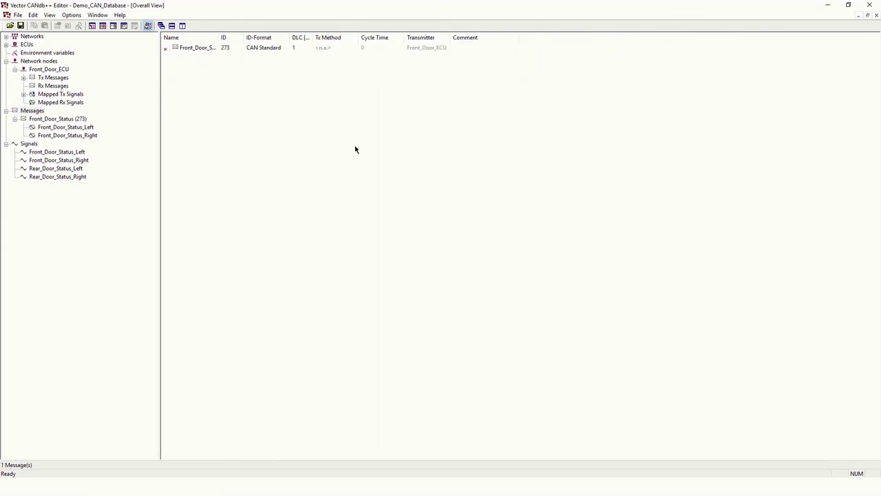
pyautogui.click(38, 112)
pyautogui.rightClick(42, 112)
pyautogui.click(49, 117)
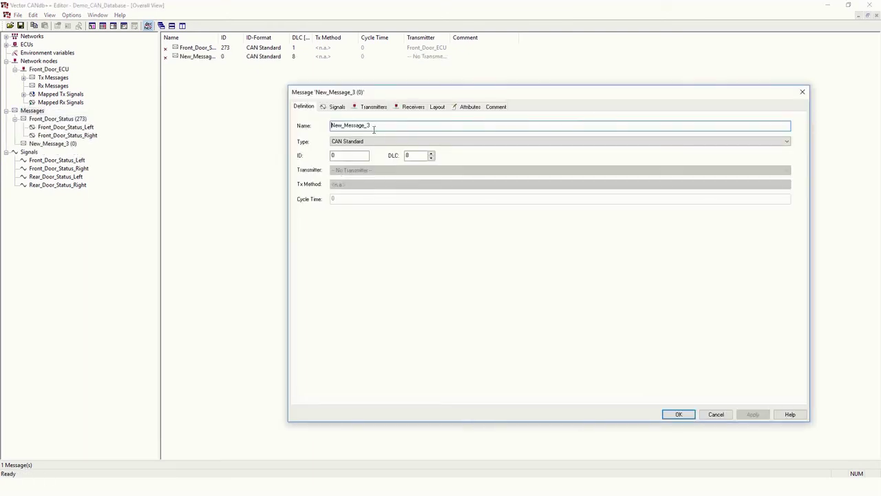
pyautogui.moveTo(374, 126); pyautogui.dragTo(304, 128)
pyautogui.write('Re')
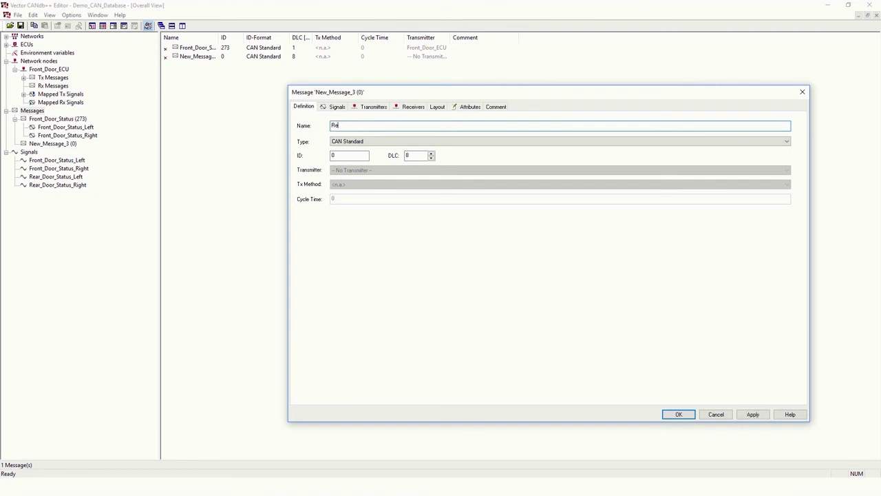
pyautogui.write('ar_Door_Status')
# Set the Rear_Door_Status message's ID to 0x112 and its DLC to 1, and save the message.
pyautogui.click(358, 156)
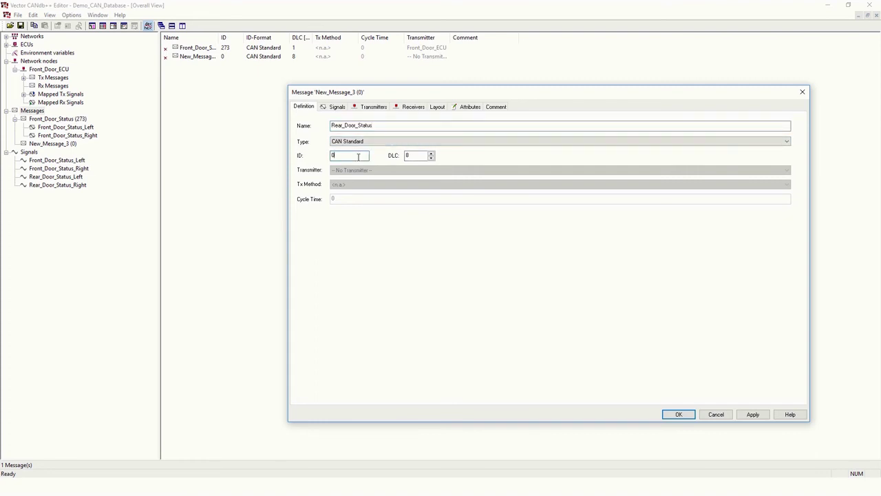
pyautogui.write('0x112')
pyautogui.press('Tab')
pyautogui.write('1')
pyautogui.click(764, 419)
pyautogui.click(692, 418)
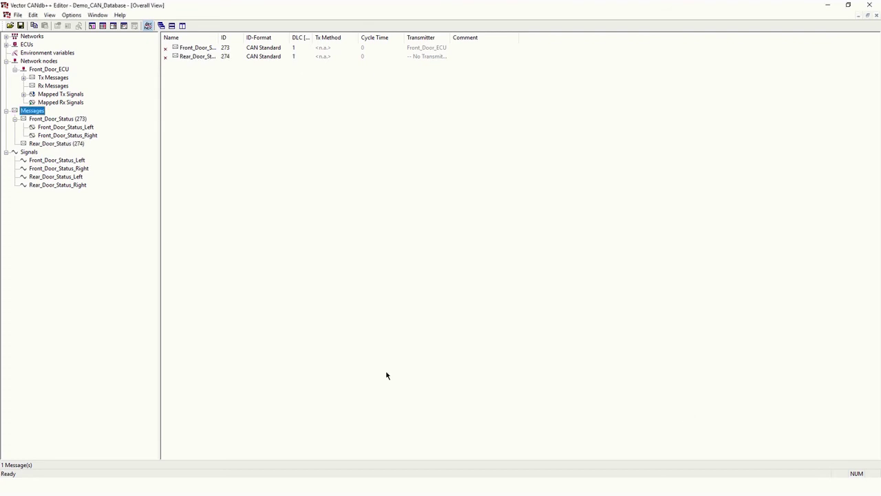
# Add the signals Rear_Door_Status_Left and Rear_Door_Status_Right to the Rear_Door_Status message.
pyautogui.click(41, 144)
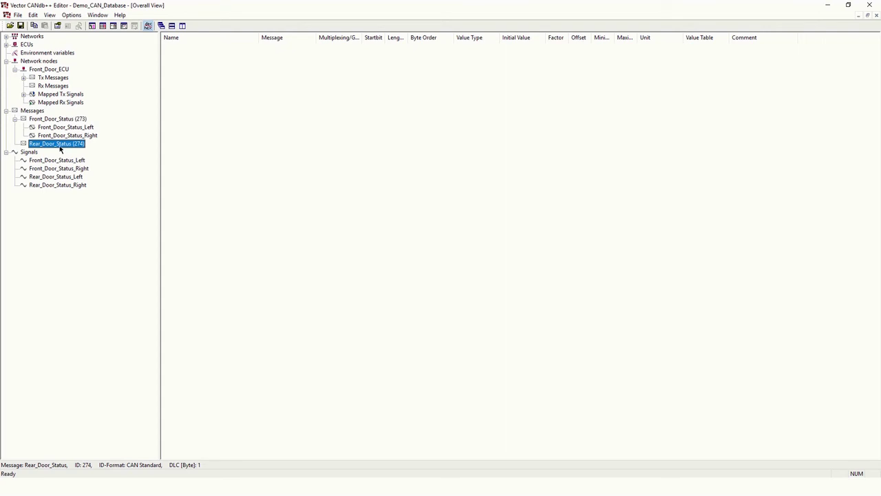
pyautogui.rightClick(60, 148)
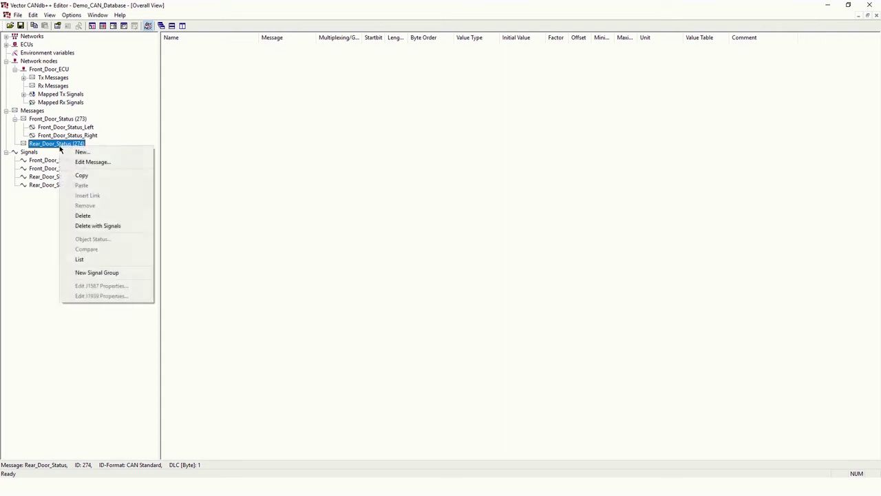
pyautogui.click(91, 162)
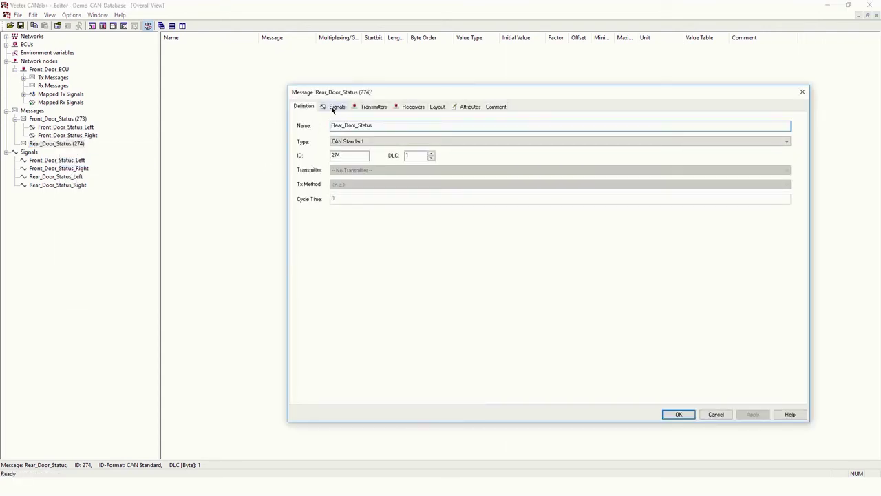
pyautogui.click(337, 107)
pyautogui.click(314, 394)
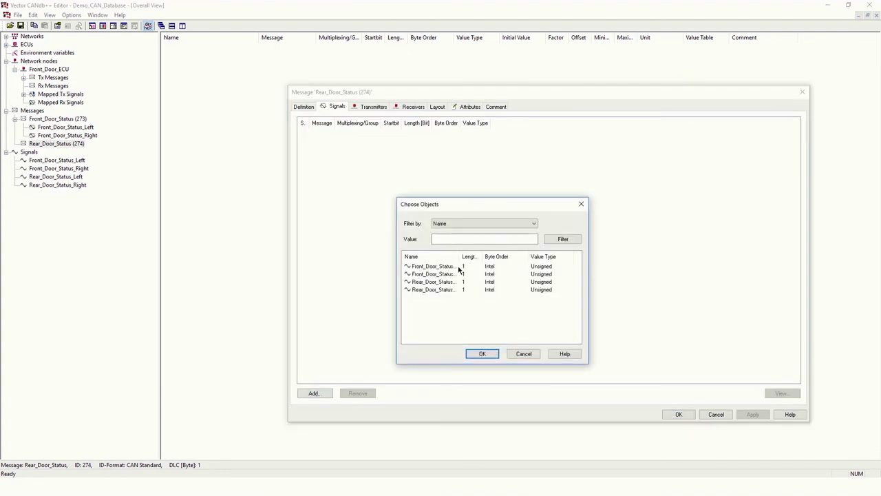
pyautogui.moveTo(460, 257); pyautogui.dragTo(486, 256)
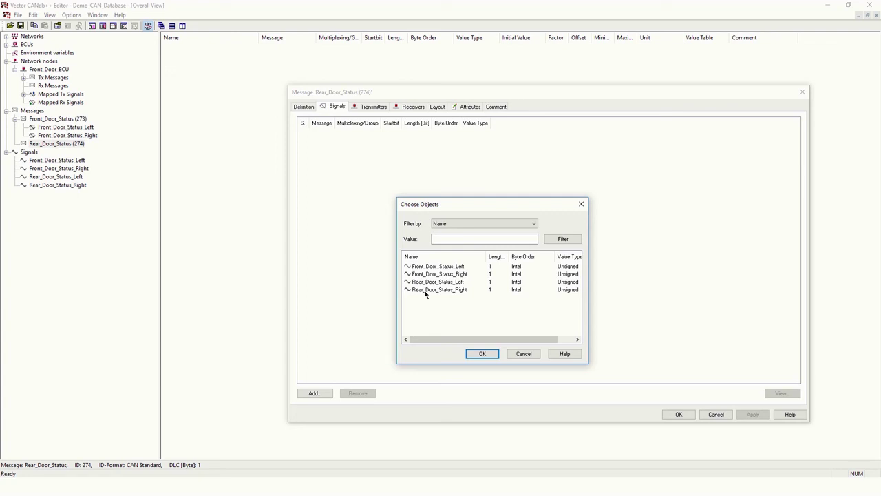
pyautogui.moveTo(425, 292); pyautogui.dragTo(486, 315)
pyautogui.click(458, 300)
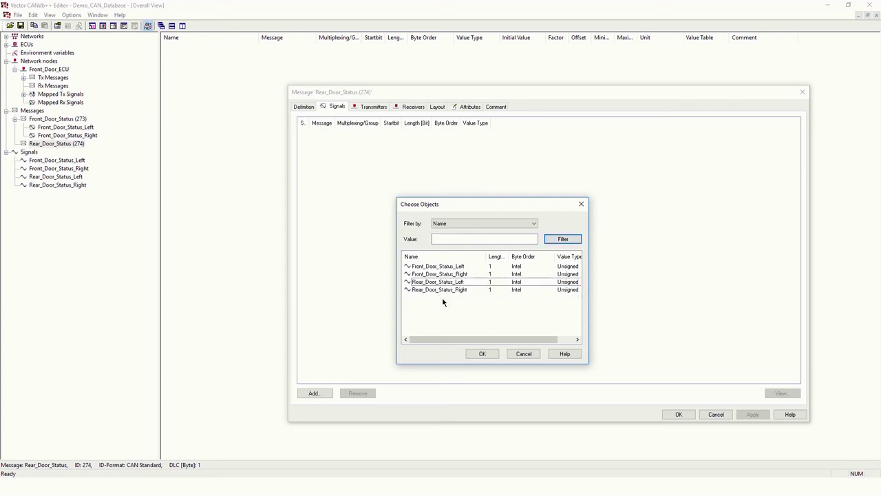
pyautogui.click(437, 290)
pyautogui.keyDown('ctrl'); pyautogui.click(438, 282); pyautogui.keyUp('ctrl')
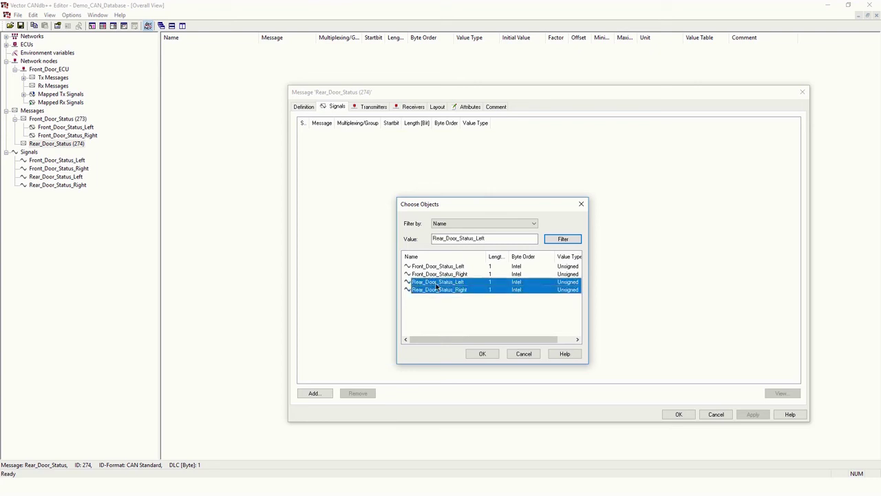
pyautogui.click(483, 354)
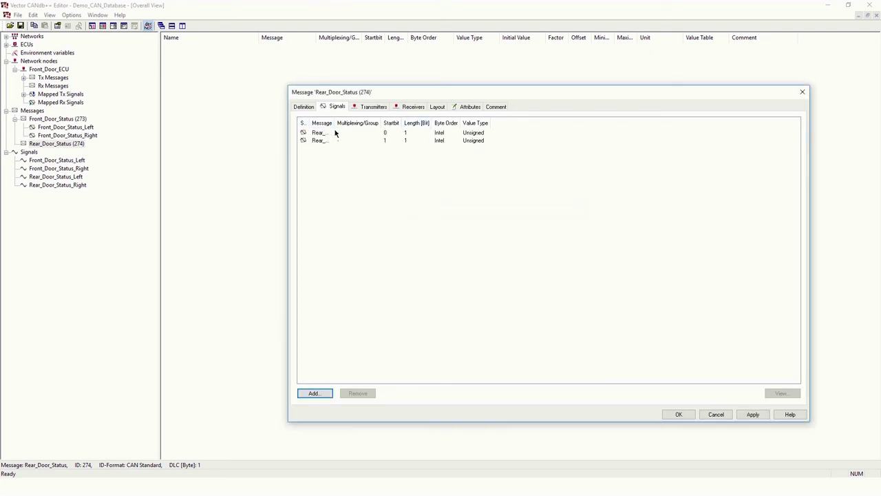
# Review the assigned signals and the definition of Rear_Door_Status, and save the message.
pyautogui.moveTo(334, 126); pyautogui.dragTo(378, 128)
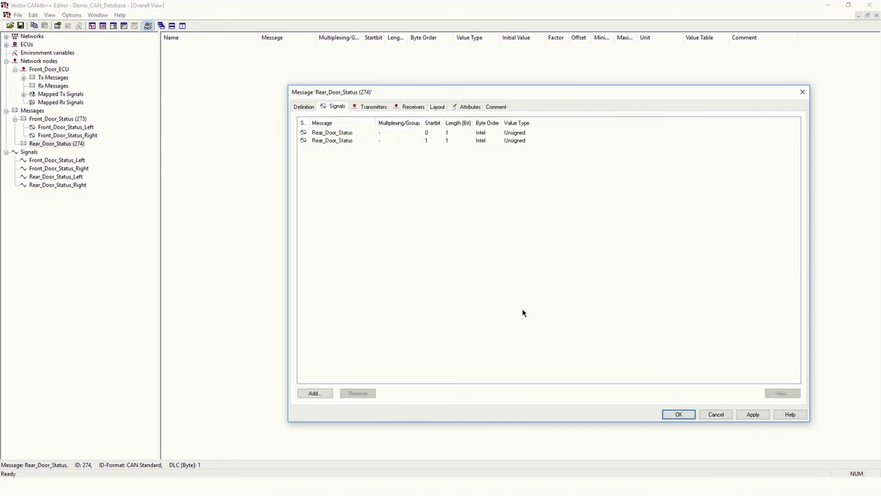
pyautogui.click(303, 109)
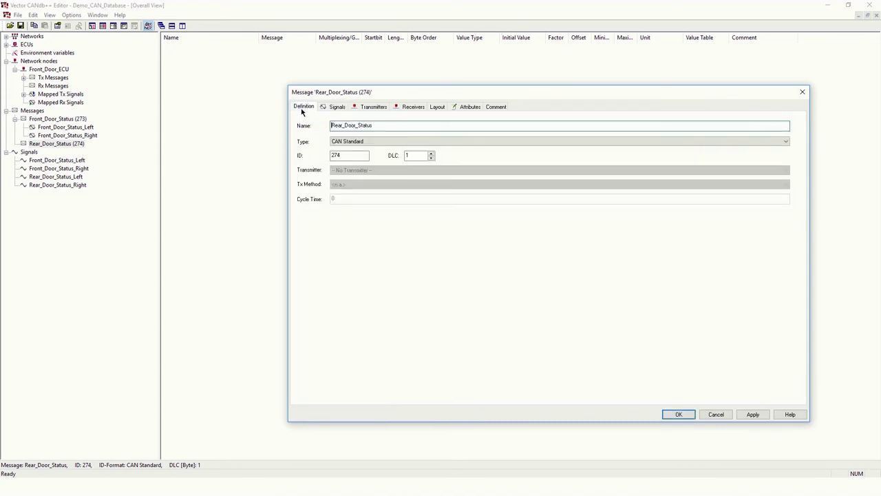
pyautogui.click(754, 415)
pyautogui.click(678, 415)
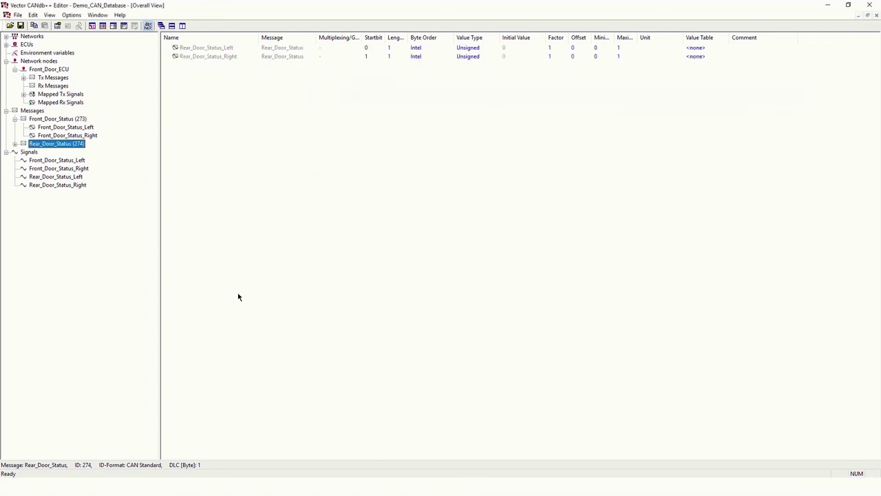
# Examine the signals under Rear_Door_Status and their bit positions in the message layout.
pyautogui.click(14, 143)
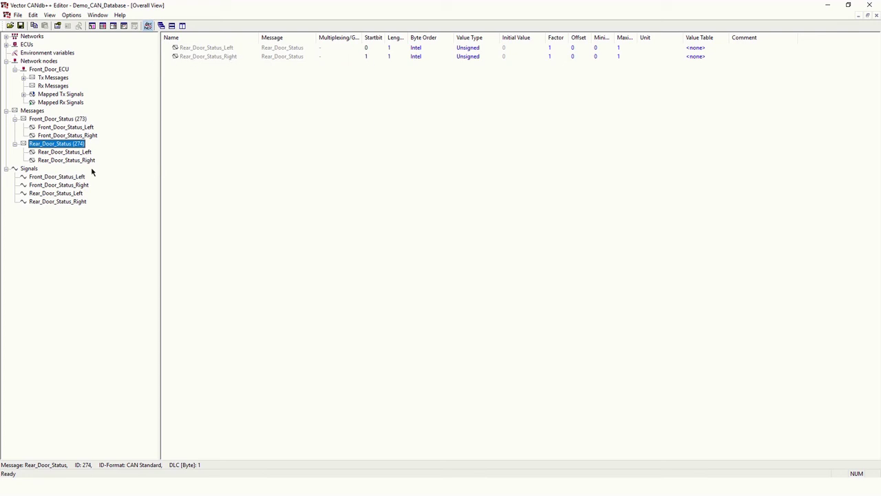
pyautogui.doubleClick(68, 146)
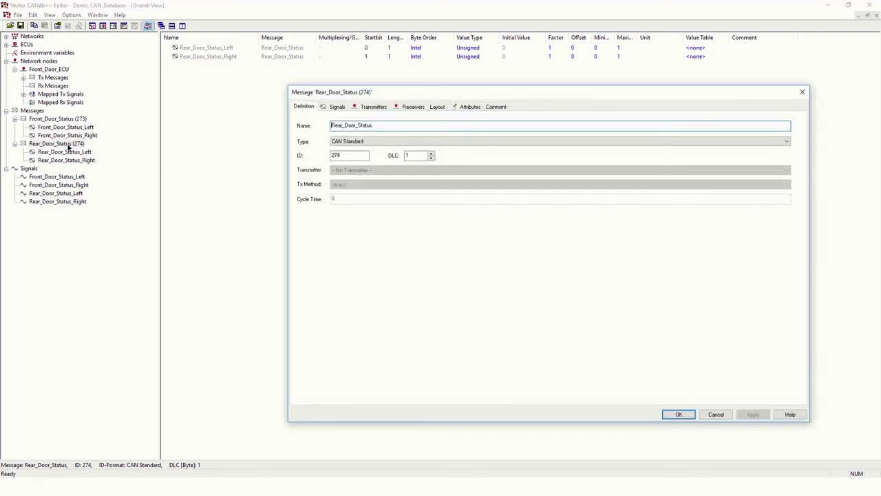
pyautogui.click(436, 108)
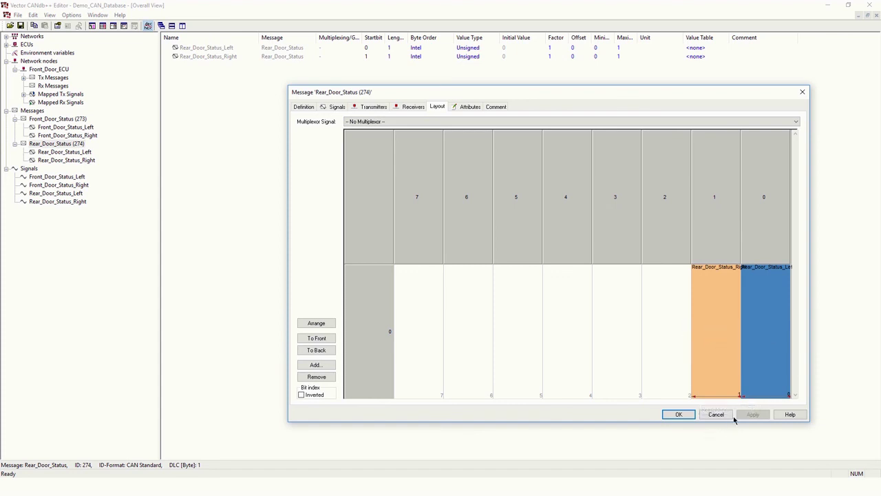
pyautogui.click(687, 417)
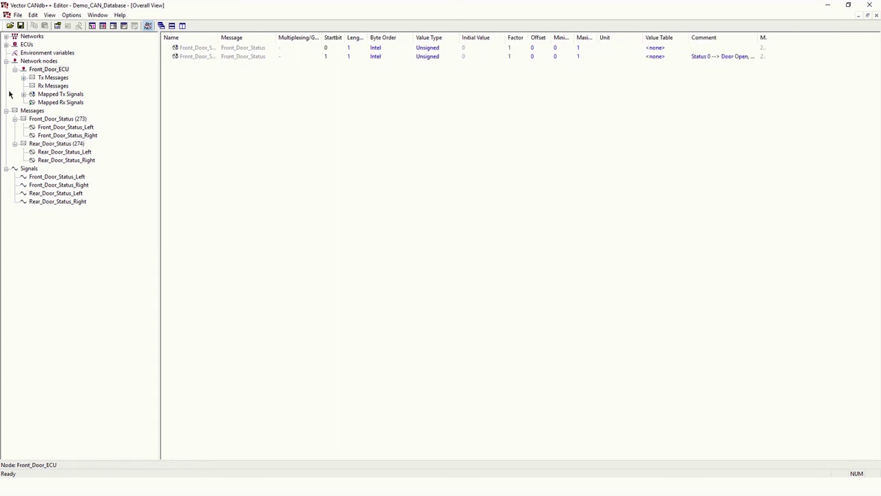
# Map Rear_Door_Status_Left and Rear_Door_Status_Right as received signals of the Front_Door_ECU node, and save the node.
pyautogui.click(48, 71)
pyautogui.doubleClick(48, 72)
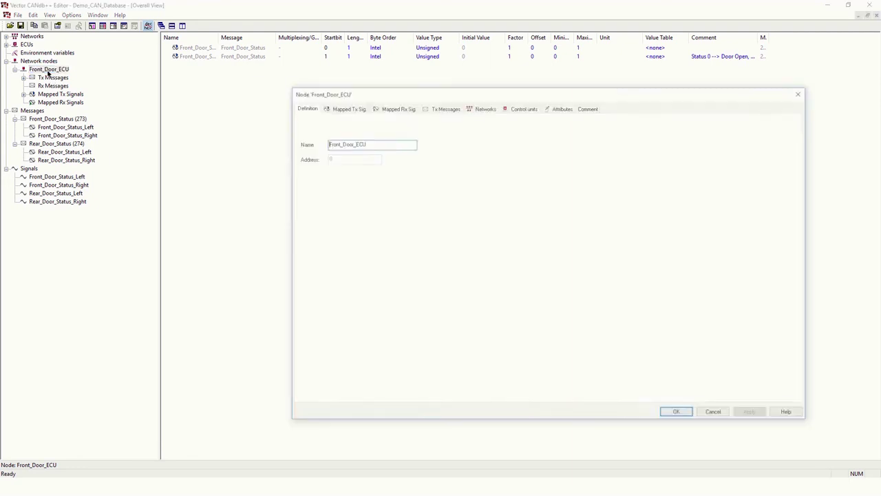
pyautogui.click(395, 109)
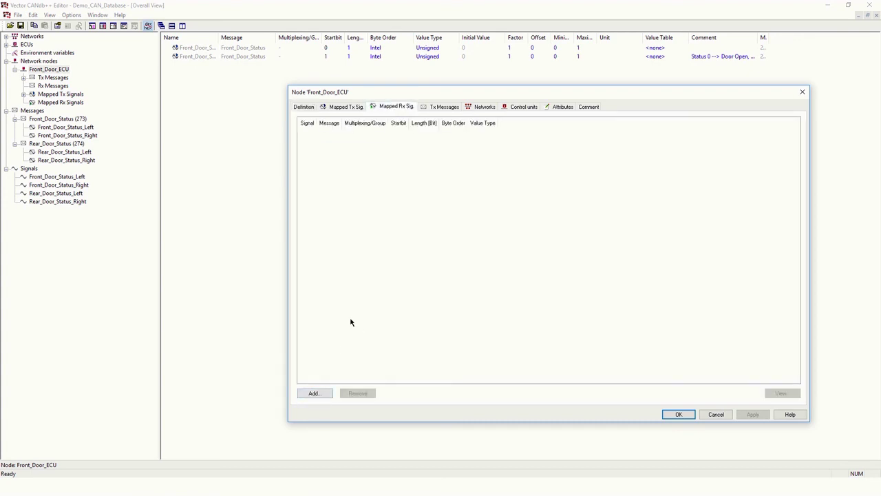
pyautogui.click(327, 398)
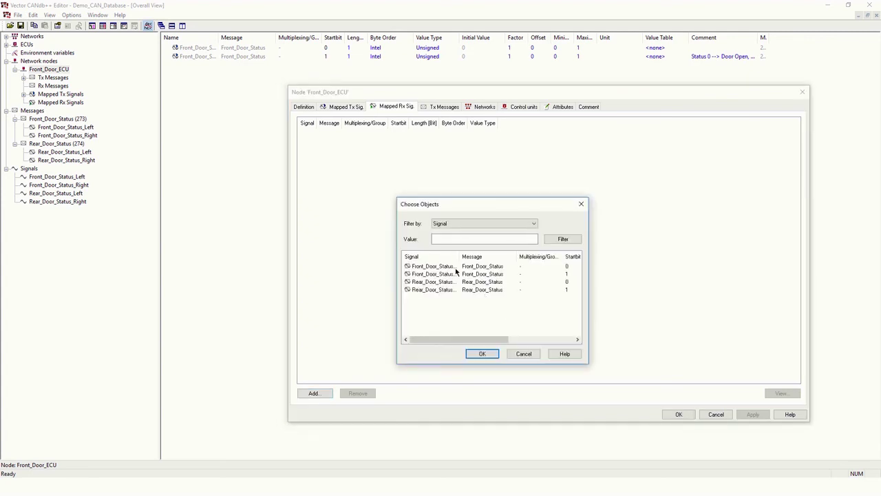
pyautogui.moveTo(458, 257); pyautogui.dragTo(484, 256)
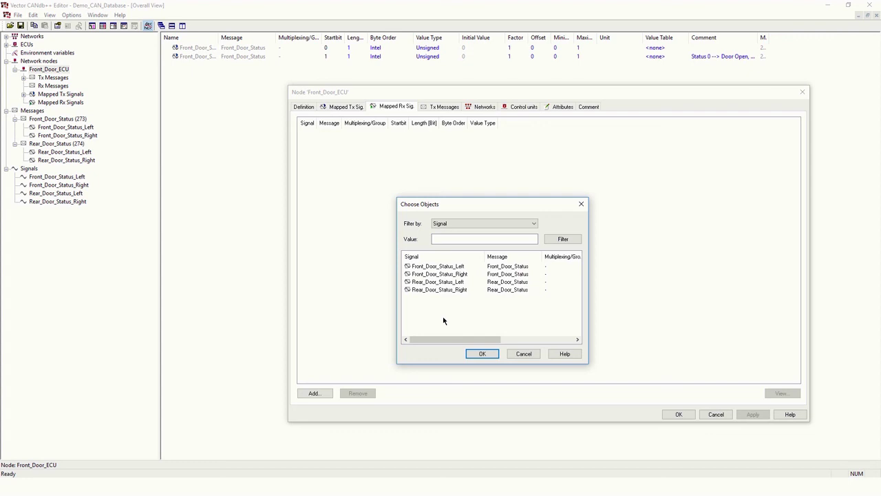
pyautogui.moveTo(428, 282); pyautogui.dragTo(439, 309)
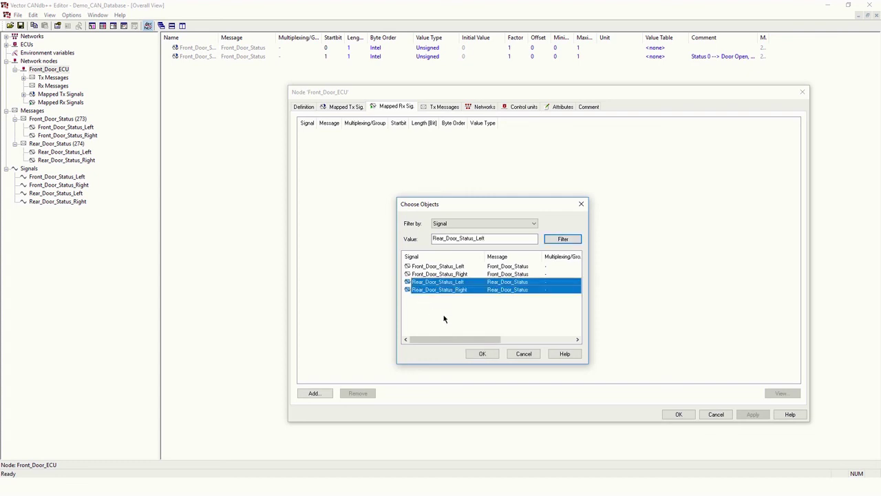
pyautogui.click(482, 353)
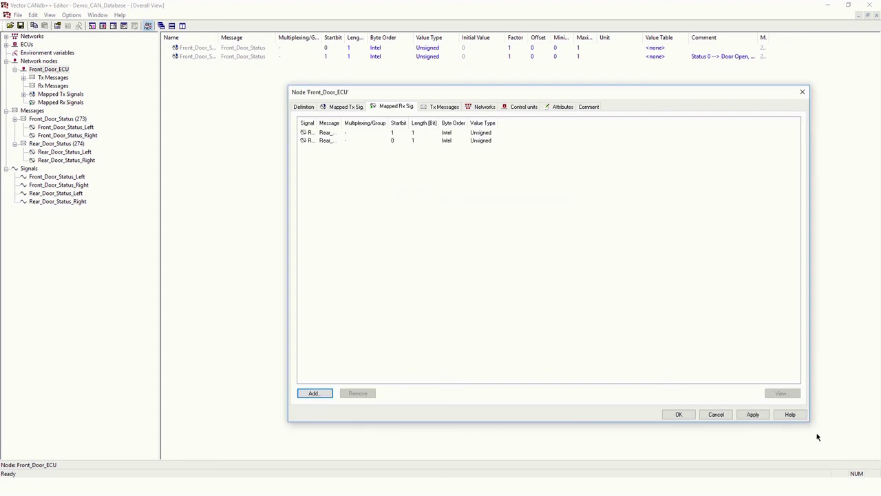
pyautogui.click(757, 416)
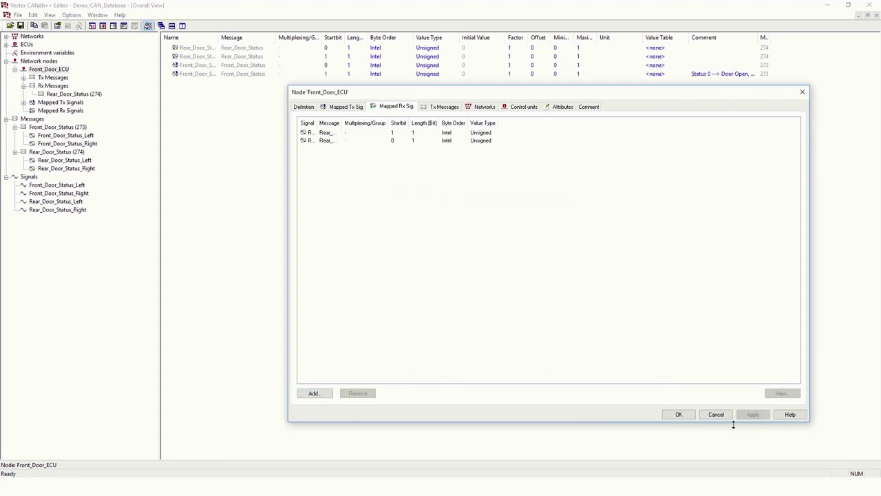
pyautogui.click(679, 415)
# Examine Front_Door_ECU's received messages and its mapped transmit and receive signals in the network node tree.
pyautogui.click(64, 112)
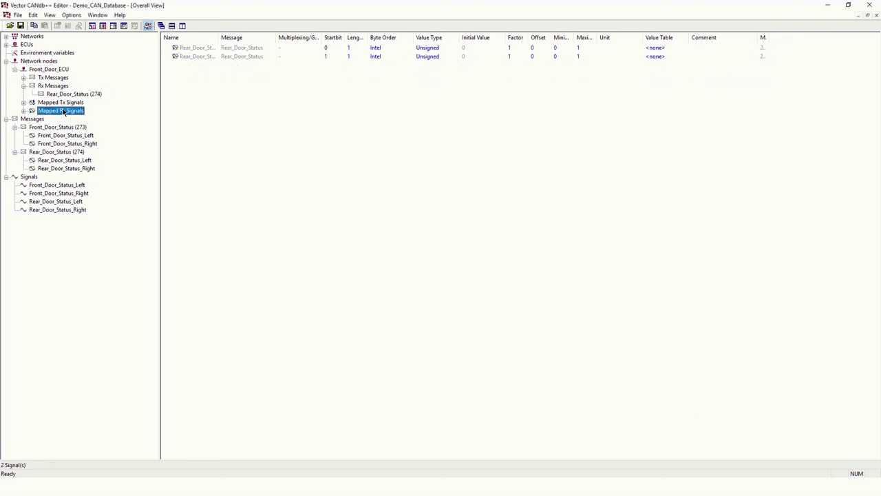
pyautogui.click(64, 94)
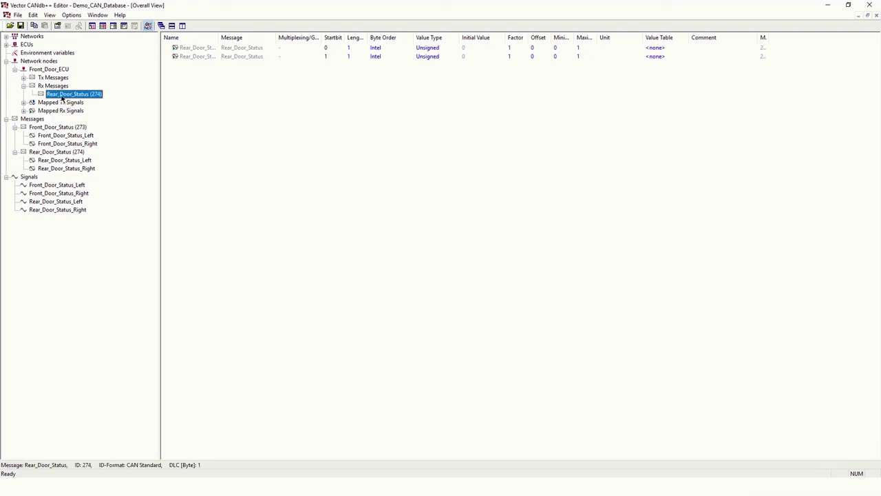
pyautogui.click(48, 87)
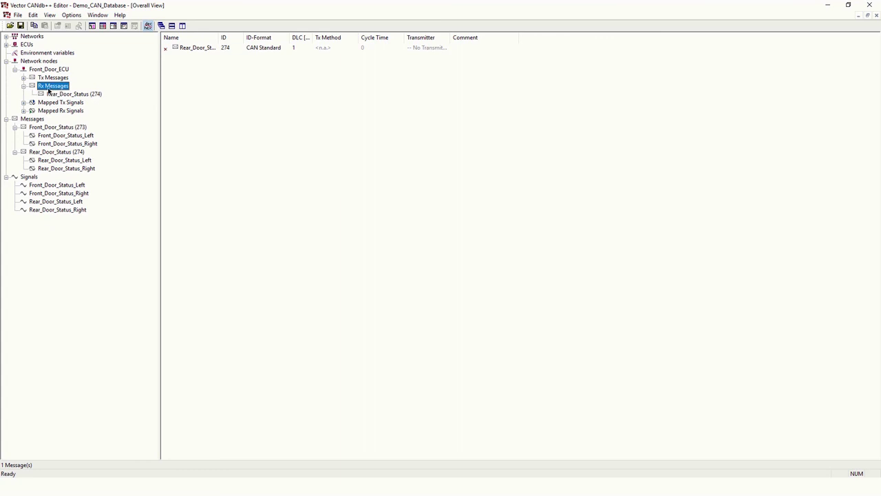
pyautogui.click(54, 96)
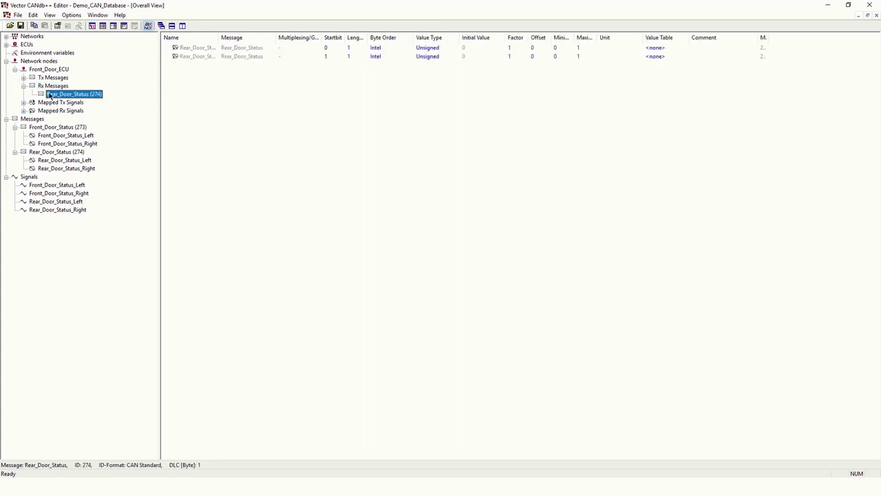
pyautogui.click(24, 111)
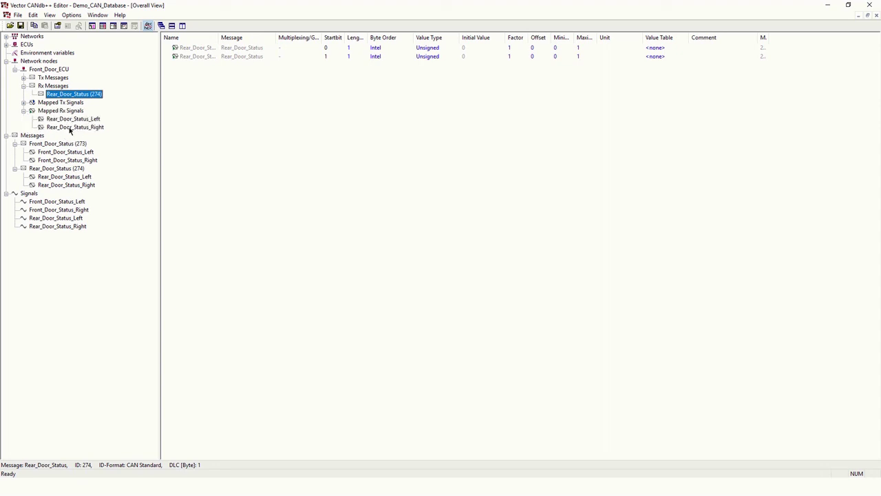
pyautogui.click(23, 102)
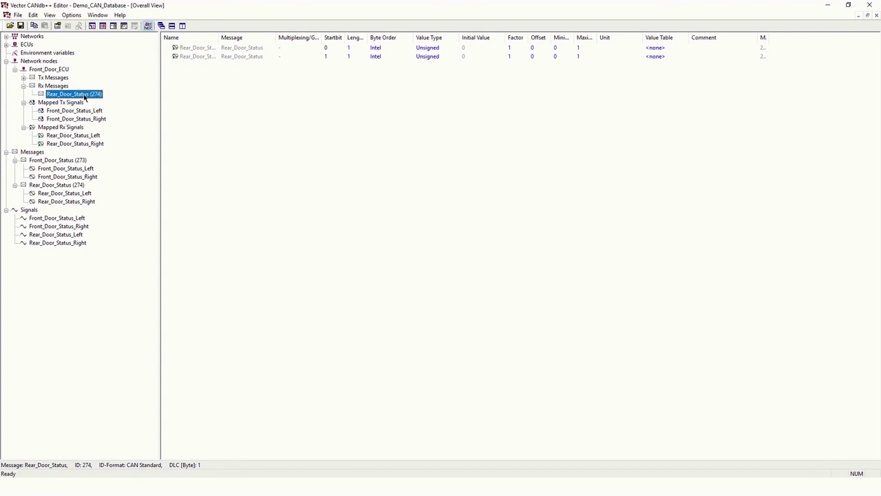
pyautogui.click(325, 181)
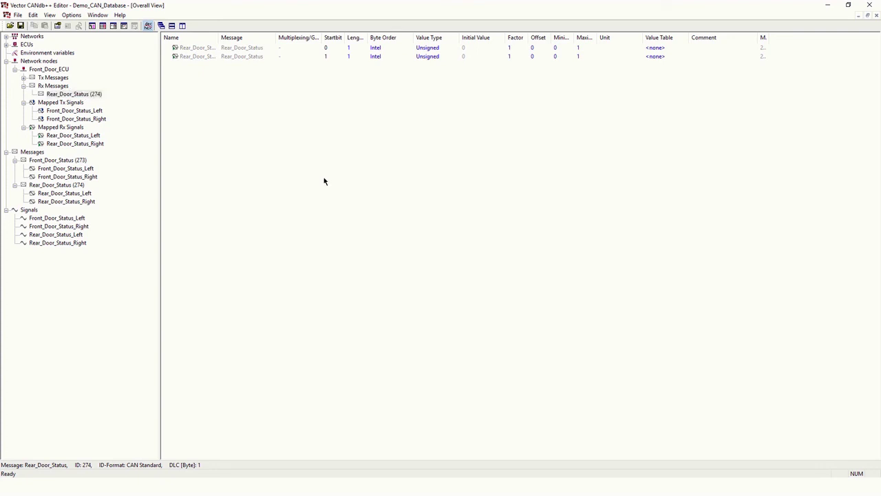